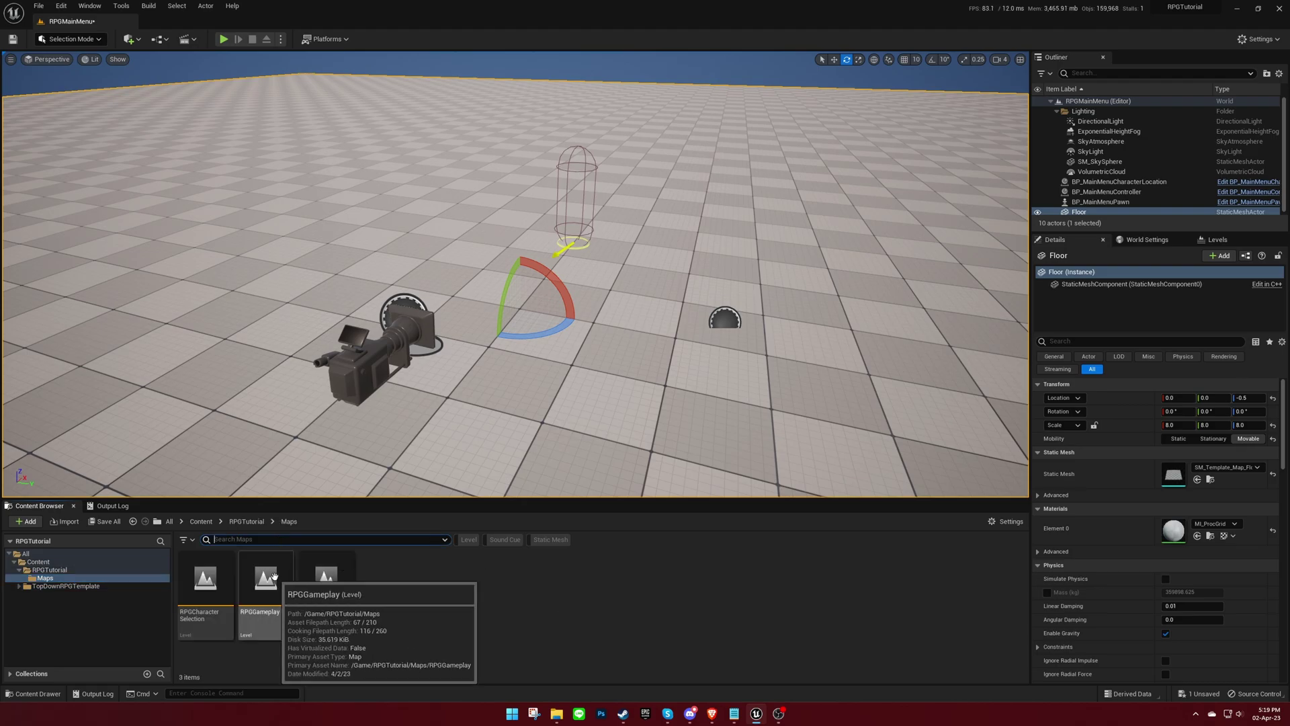
Open the RPGGameplay level, saving the menu level, and tilt the view down onto the floor
click(655, 471)
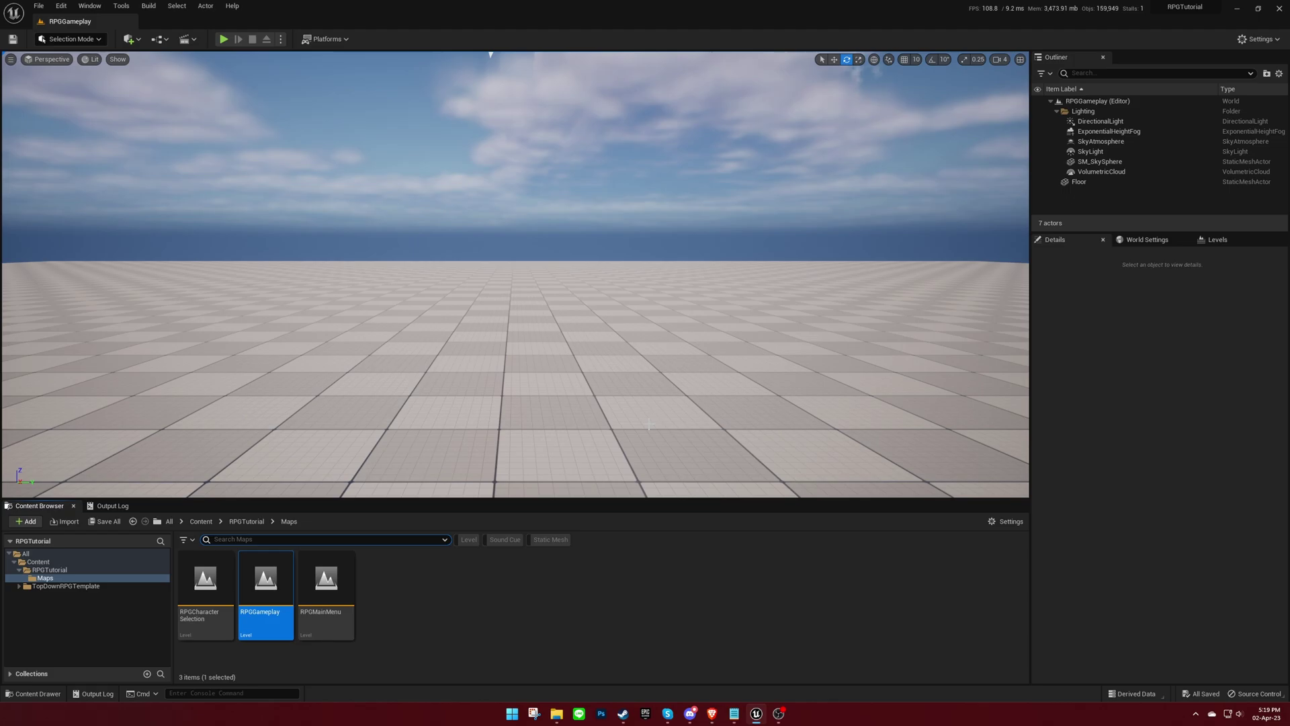
key(s)
right_drag(639, 410, 608, 477)
Place a Player Start on the floor using a Quick Add search for 'player'
click(137, 40)
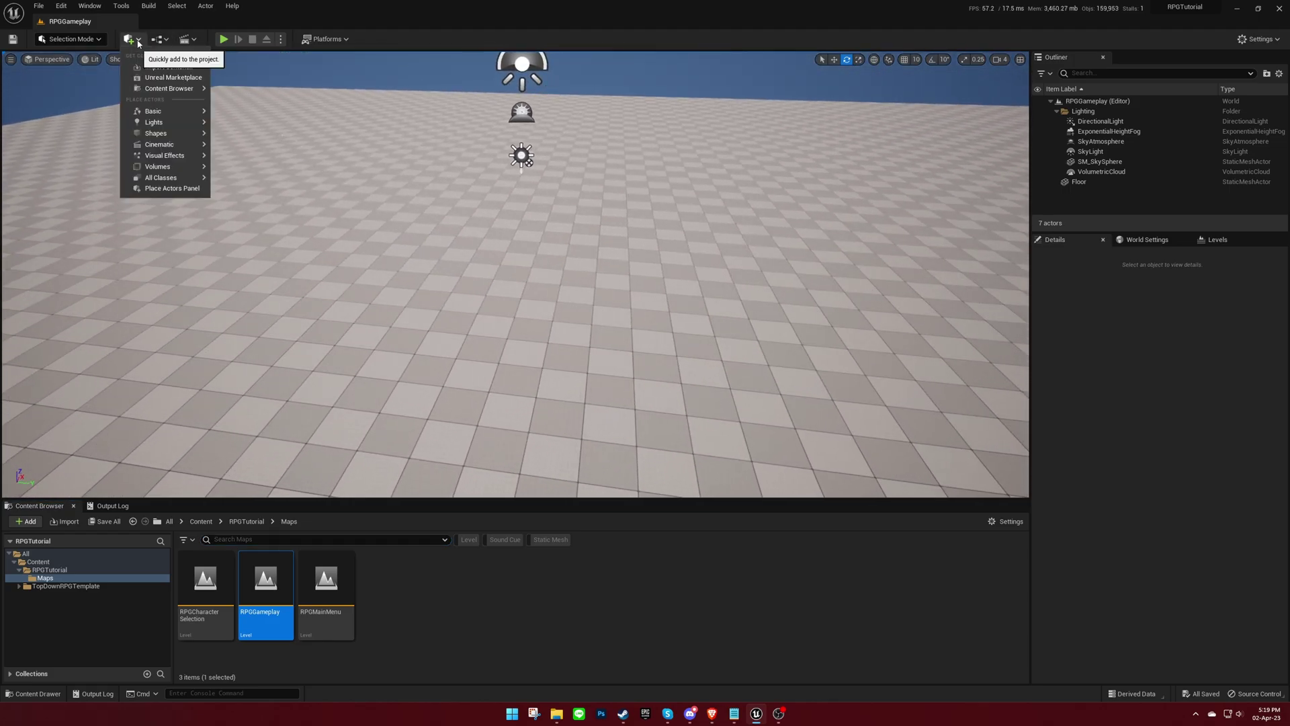
text(players)
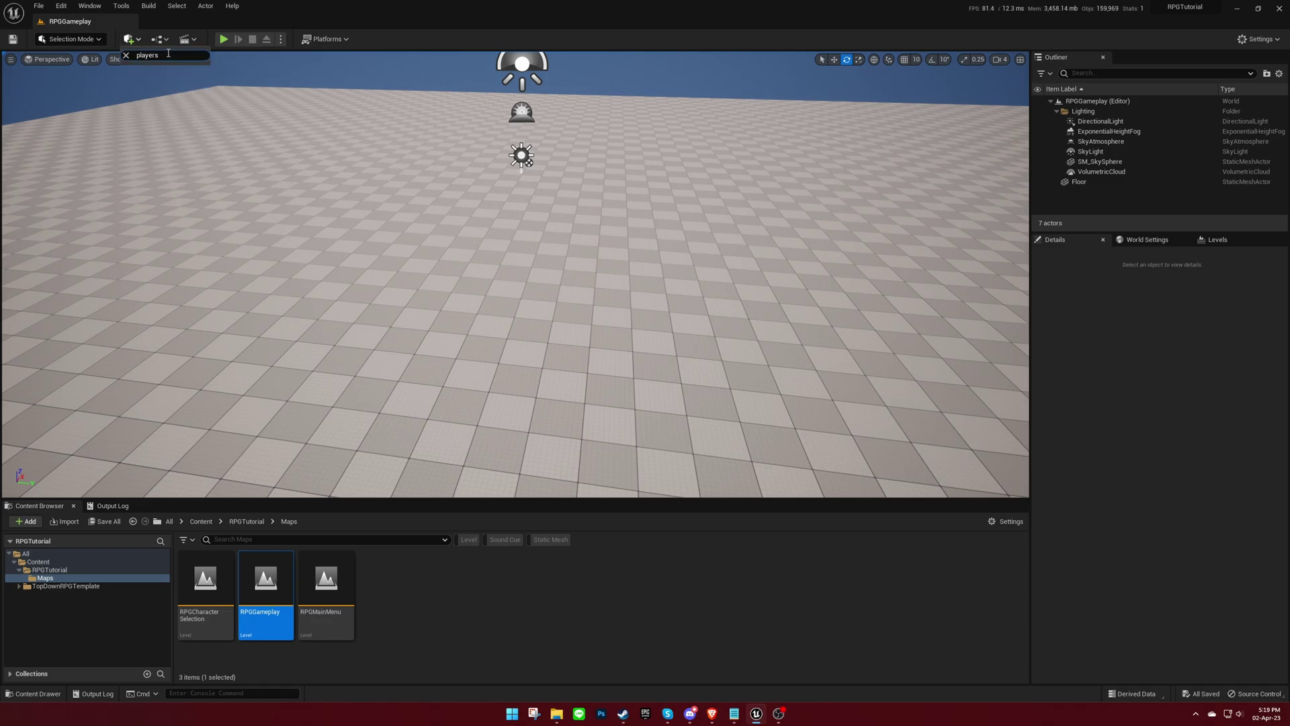
key(BackSpace)
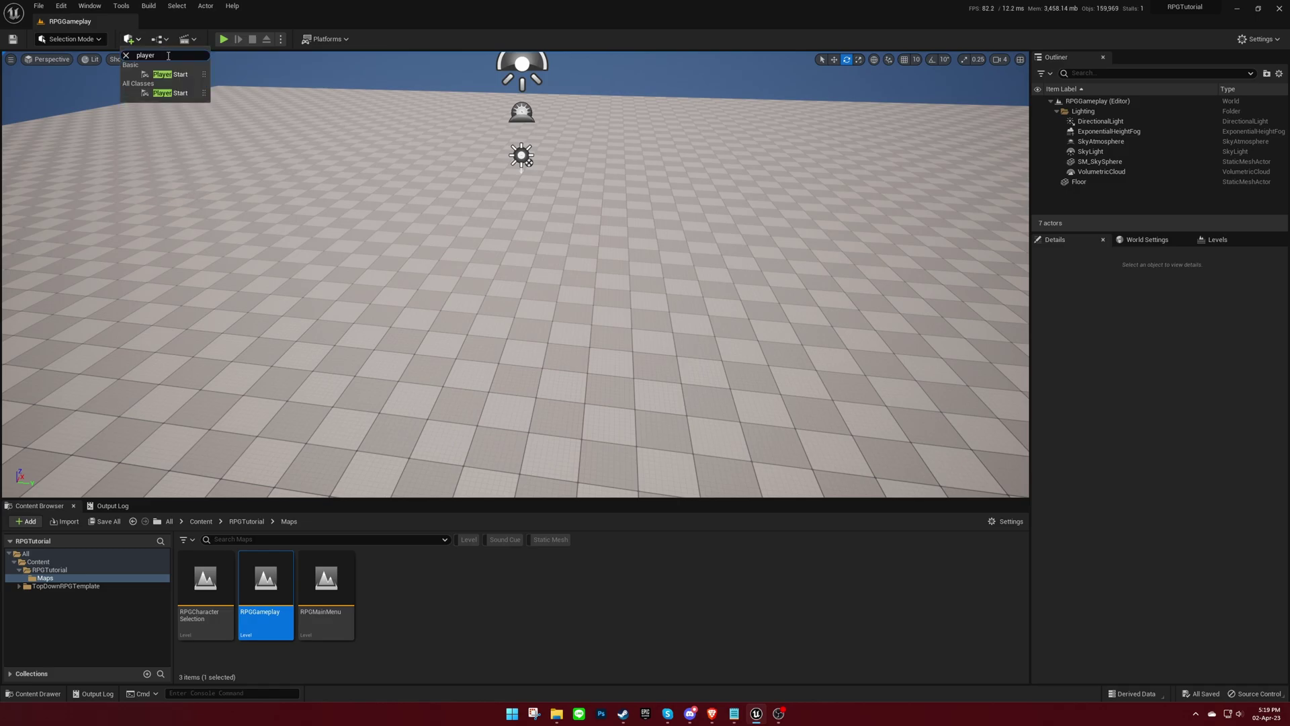
drag(161, 74, 441, 411)
mouse_move(527, 414)
right_down()
mouse_move(492, 410)
mouse_move(532, 429)
mouse_move(508, 428)
right_up()
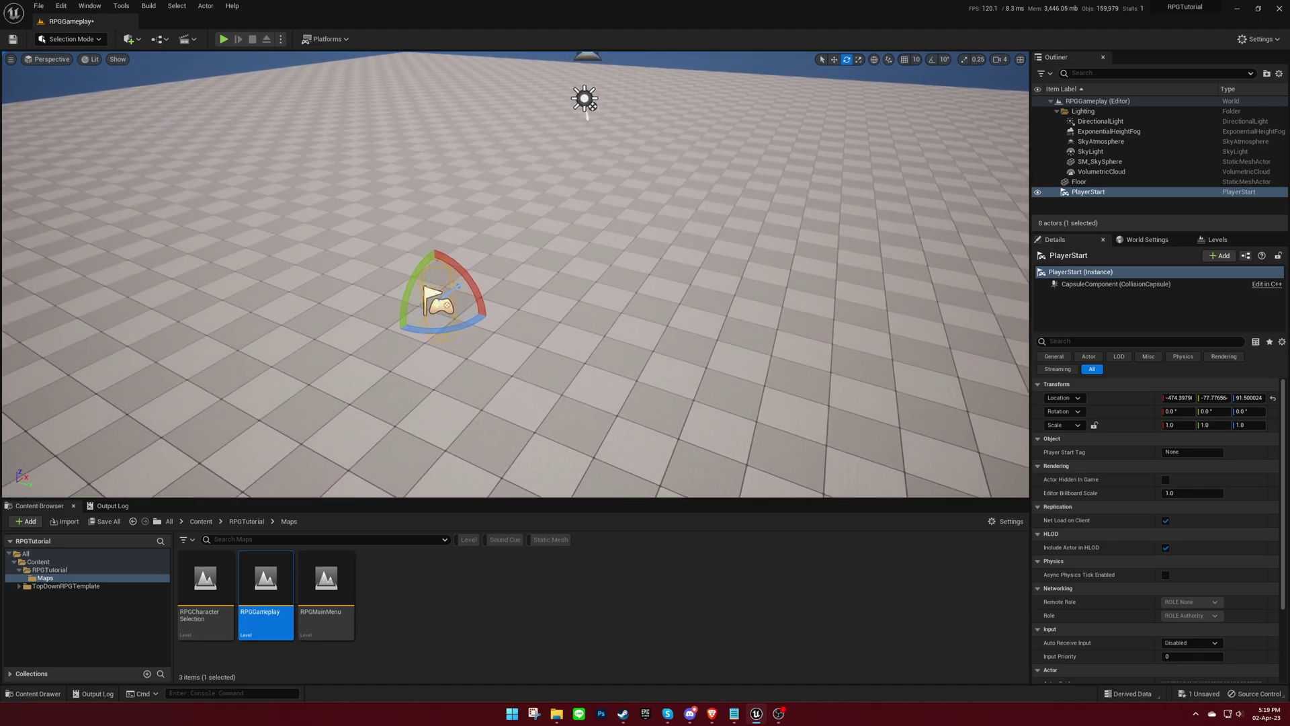
Place a NavMeshBoundsVolume in the level and show the navigation mesh preview
click(137, 40)
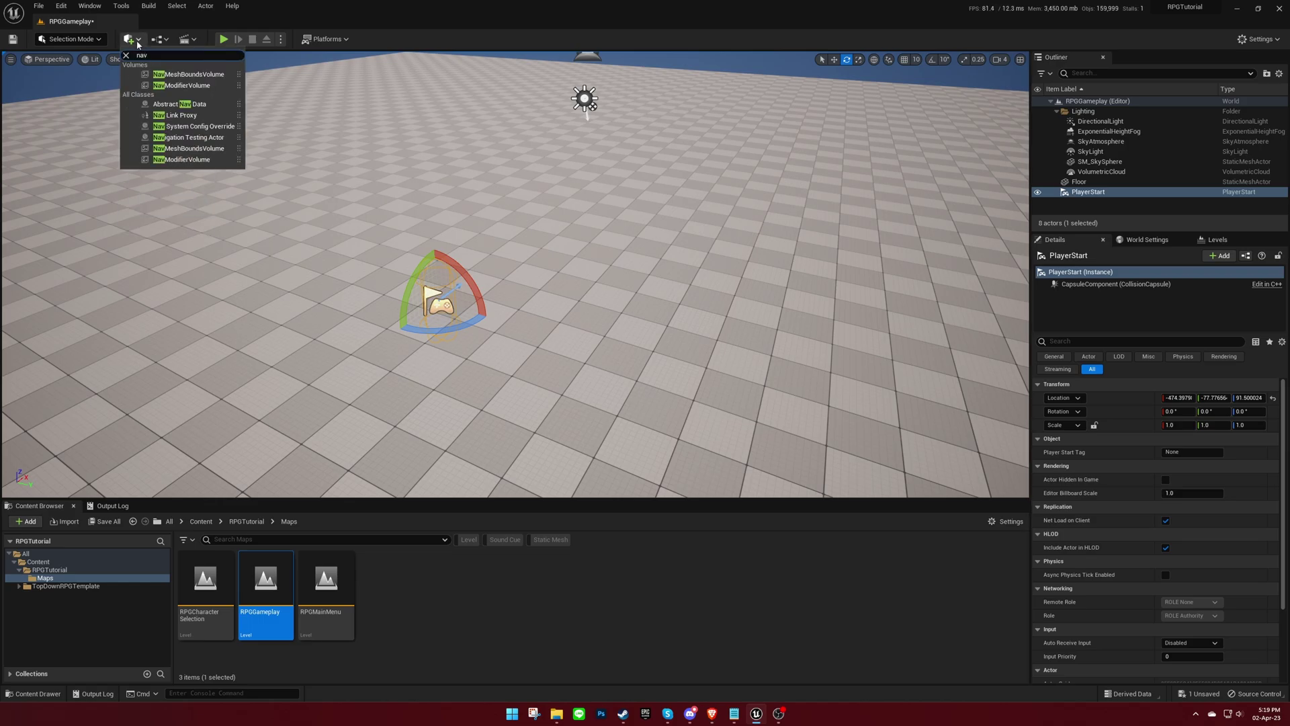
drag(189, 73, 492, 296)
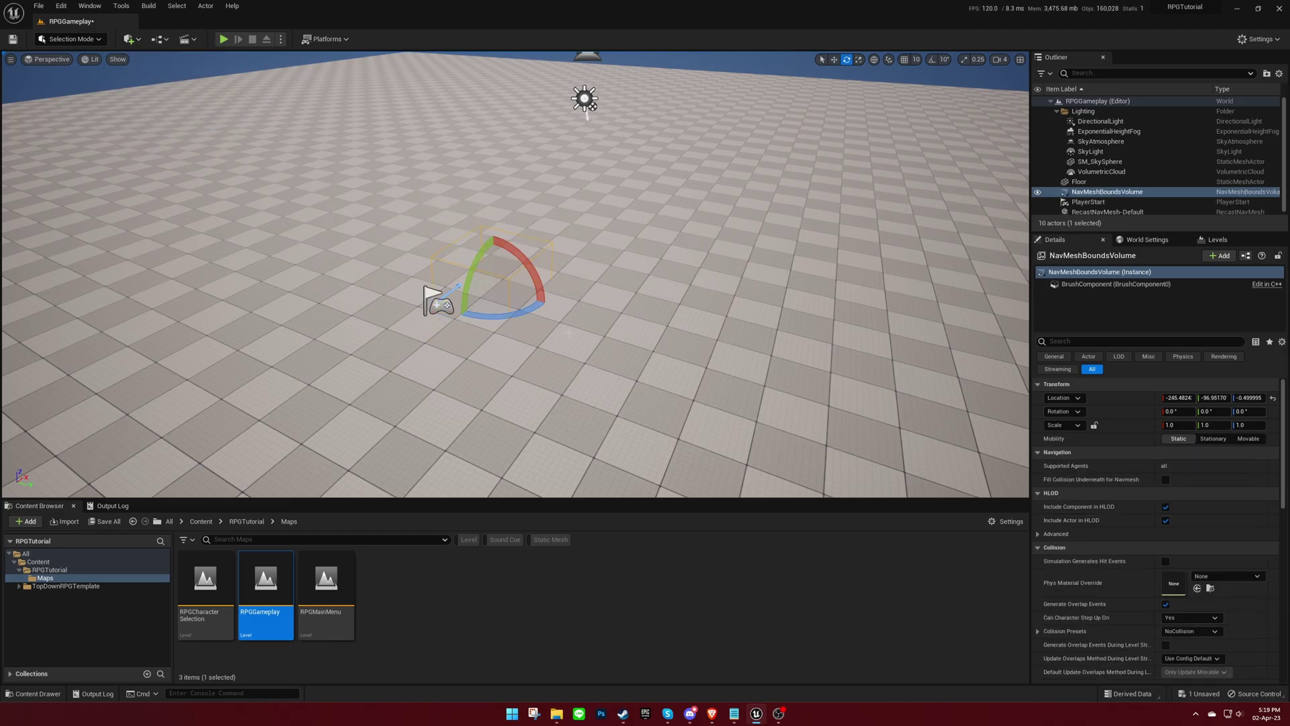
key(p)
right_drag(575, 350, 576, 360)
key(s)
Scale the volume to about 8.01 × 8.44 over the floor, hide the preview, and open Project Settings
key(r)
drag(552, 306, 561, 334)
key(w)
right_drag(574, 363, 574, 363)
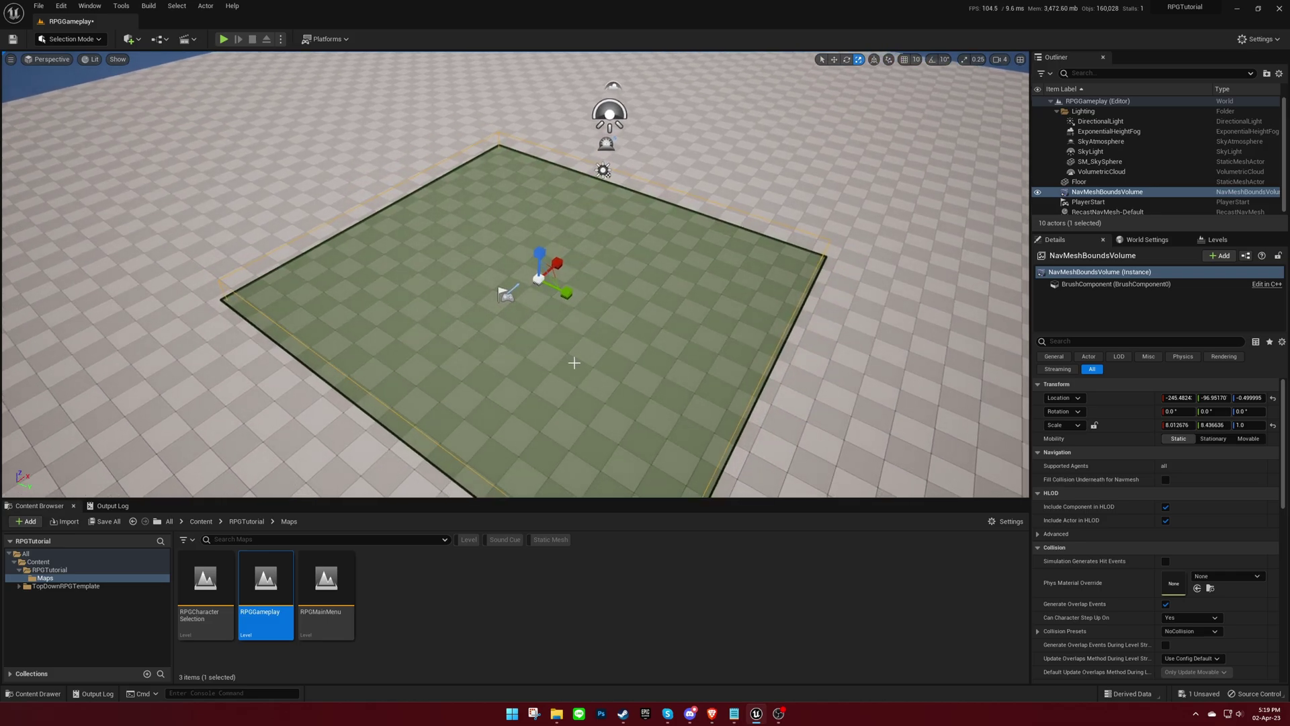
key(p)
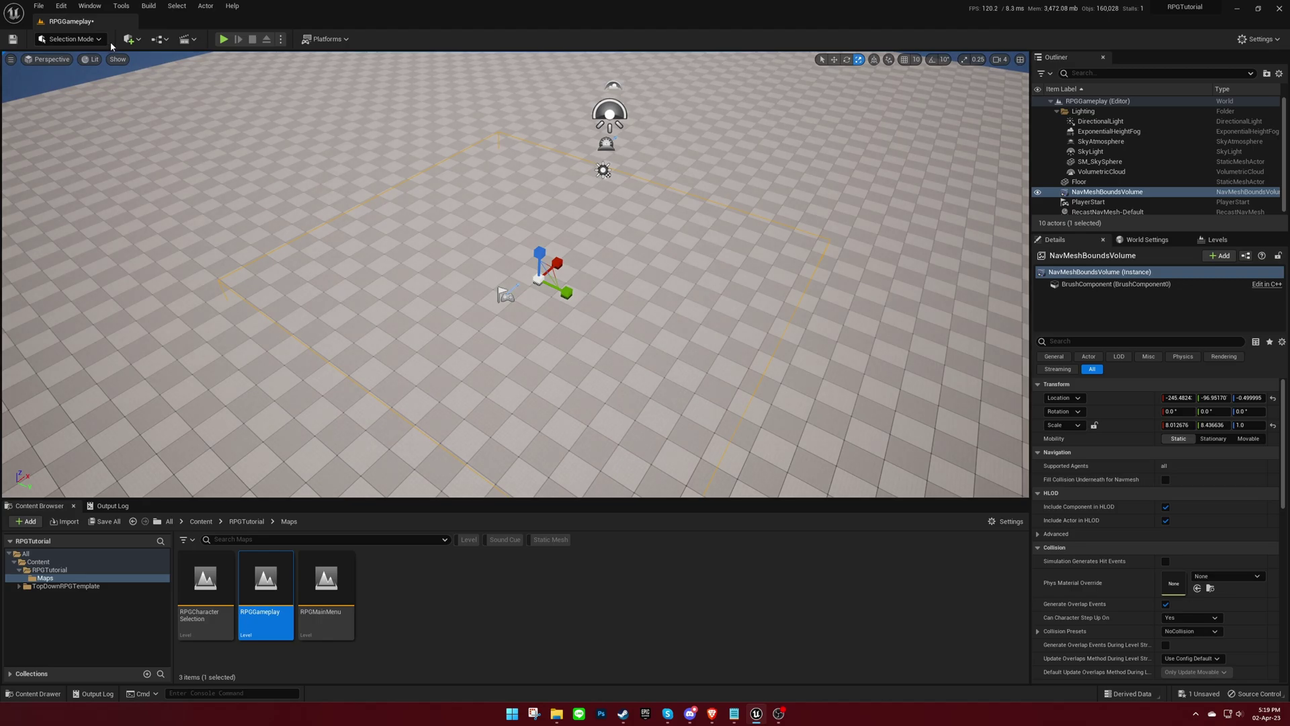
click(61, 7)
click(94, 151)
Check navigation Runtime Generation (Dynamic) and Max Agents (10000), then close Project Settings
click(329, 44)
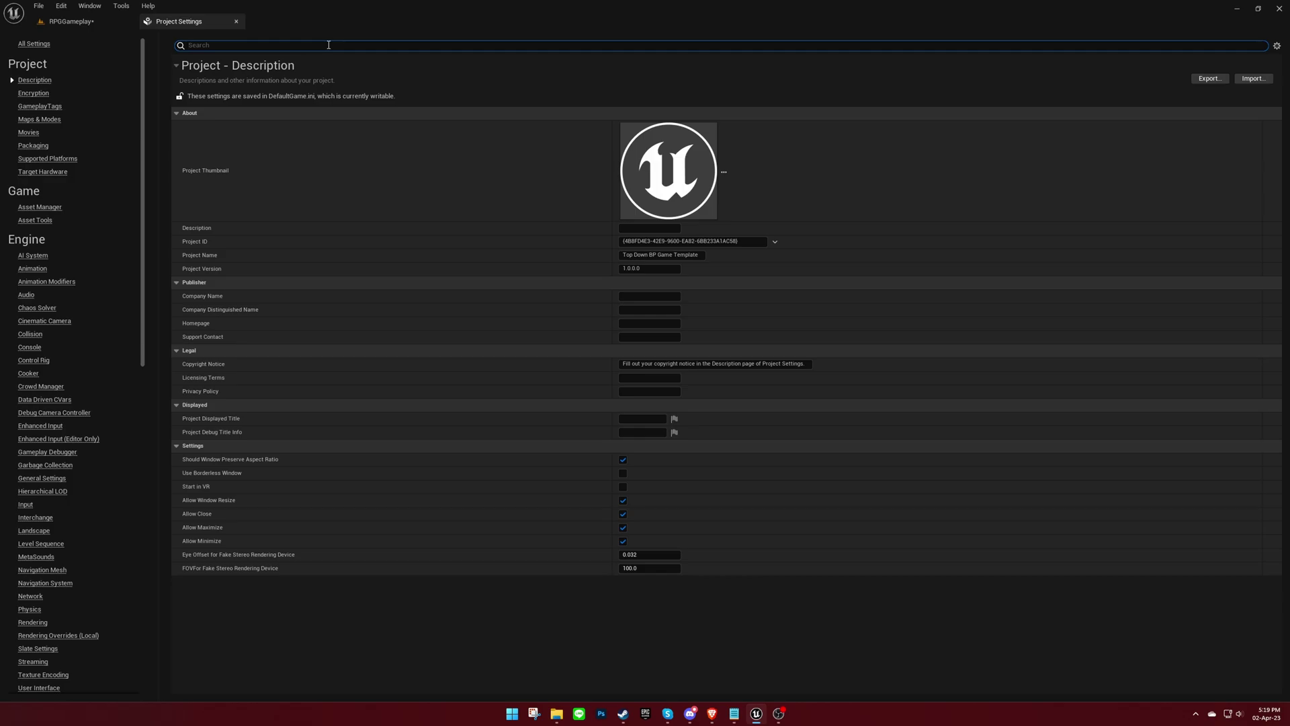
text(runtime gen)
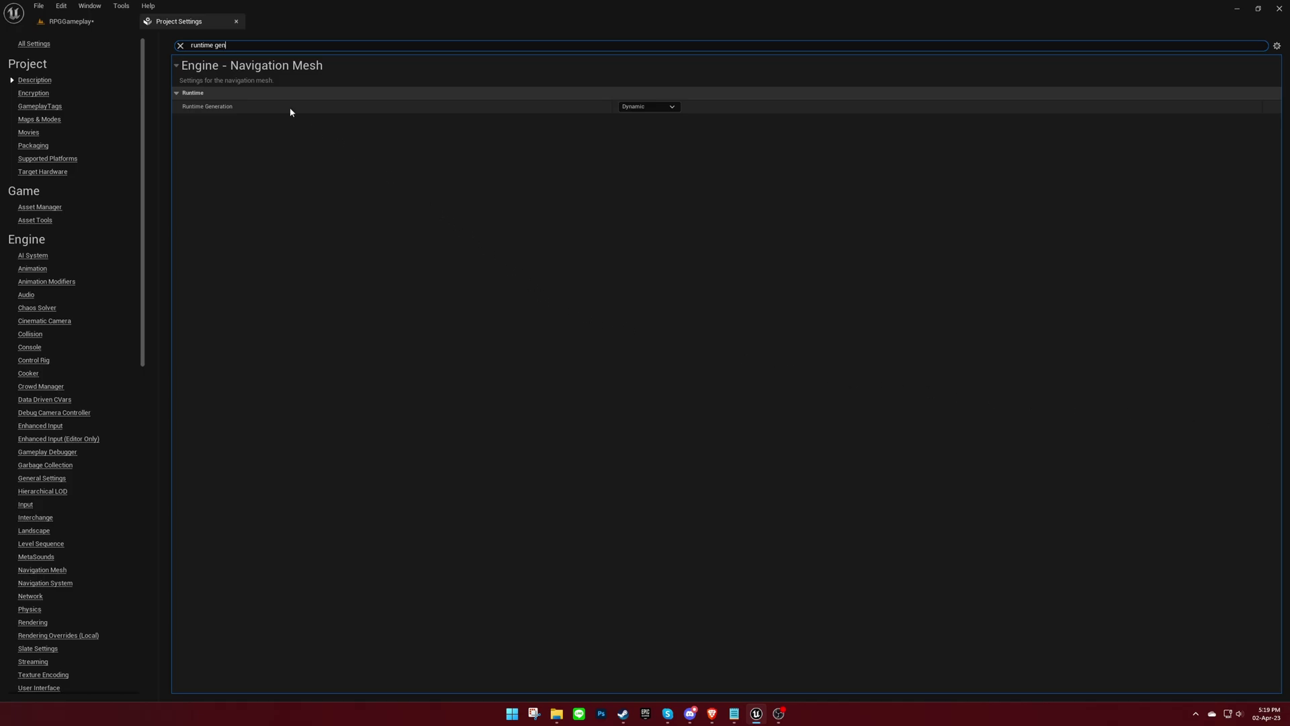
click(180, 45)
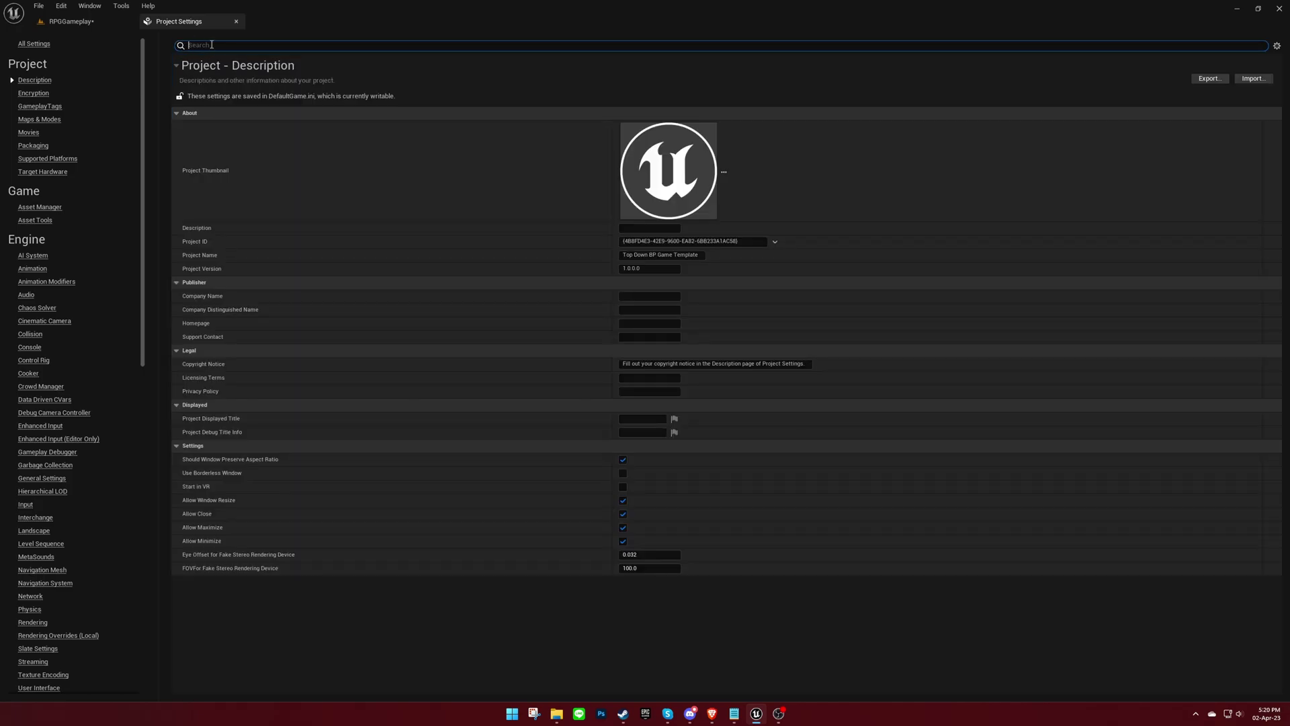
text(max agent)
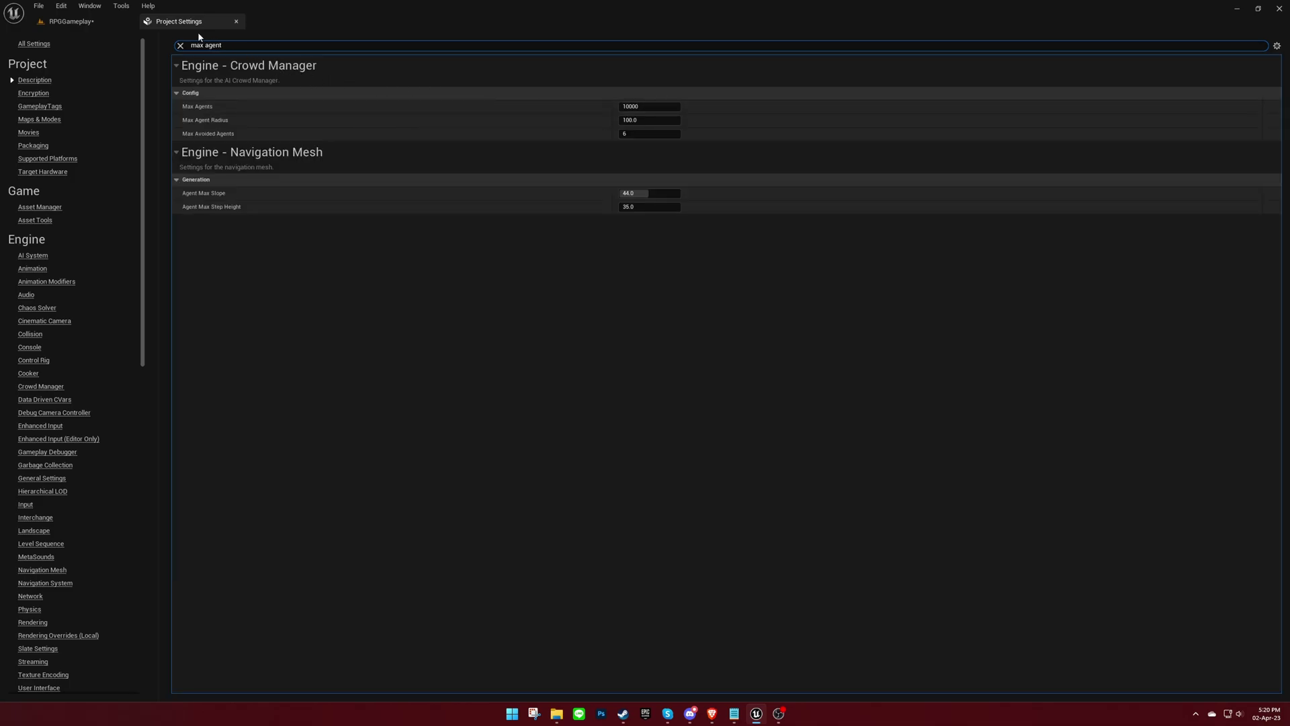
click(236, 20)
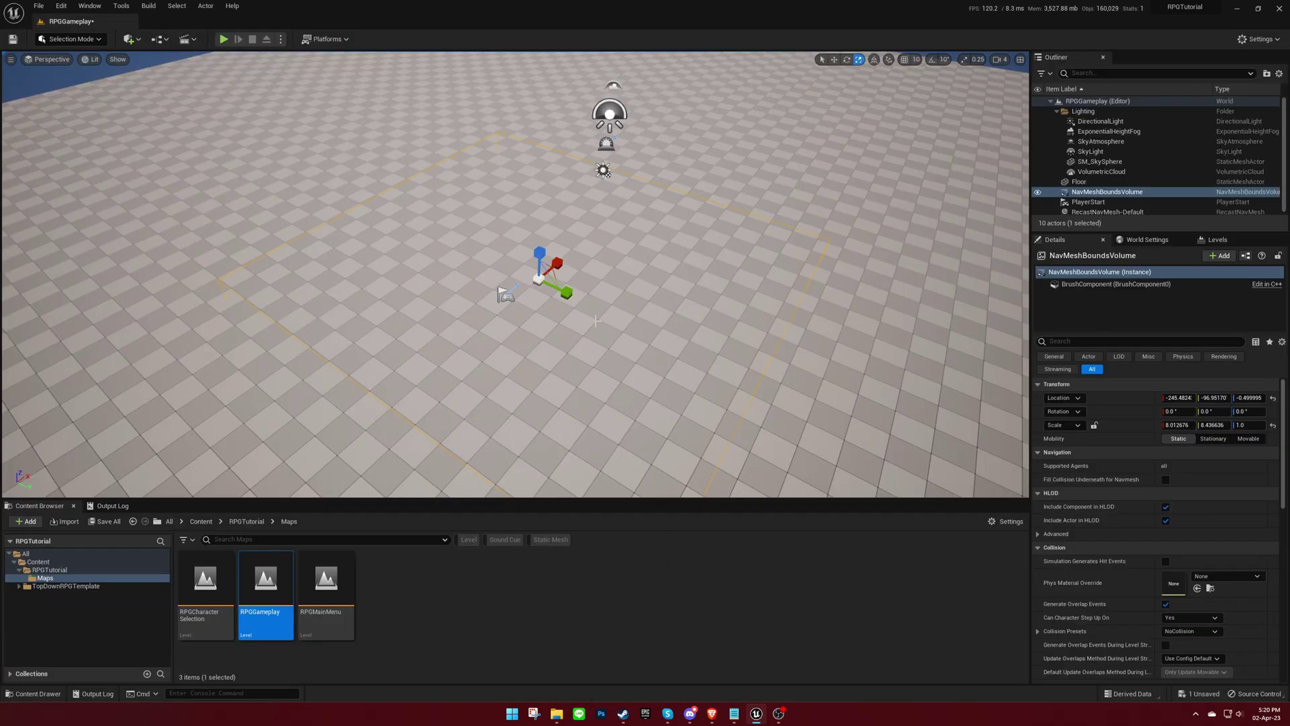
Place BP_RPGPostProcess from TopDownRPGTemplate into the level and clear the asset search
click(66, 586)
click(236, 539)
text(rpgpo)
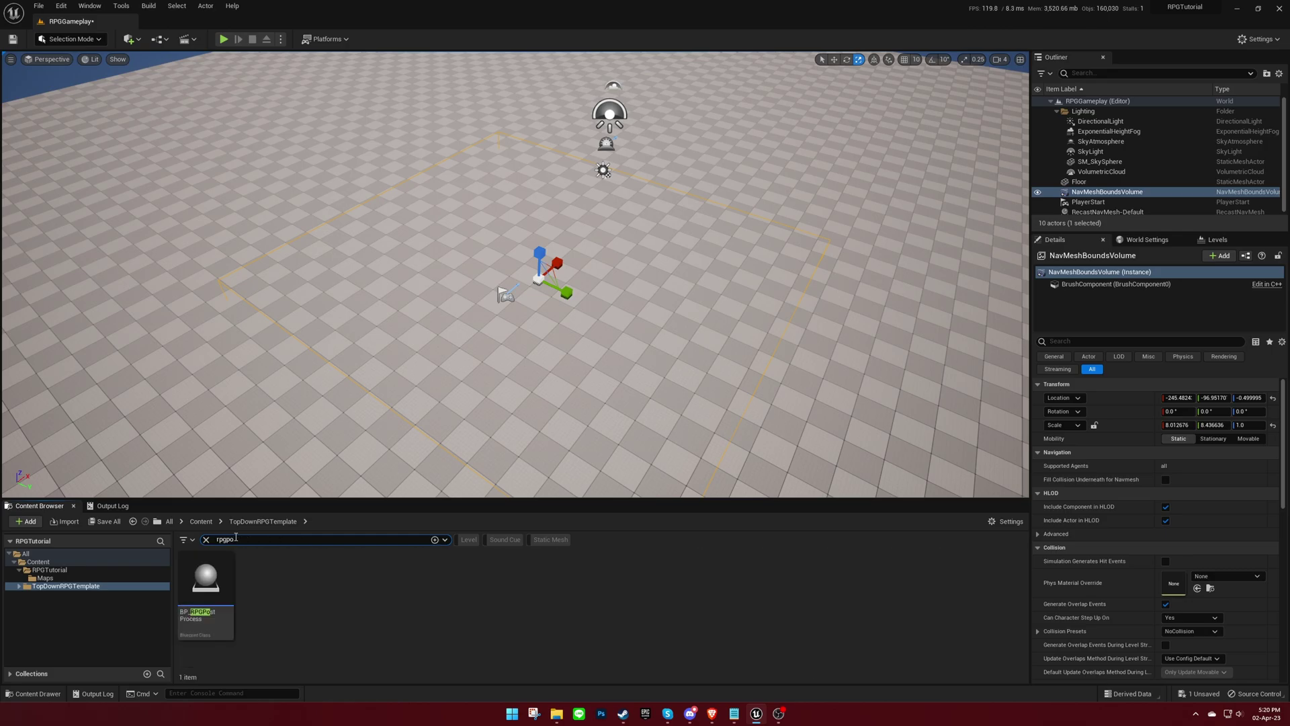
drag(206, 581, 348, 283)
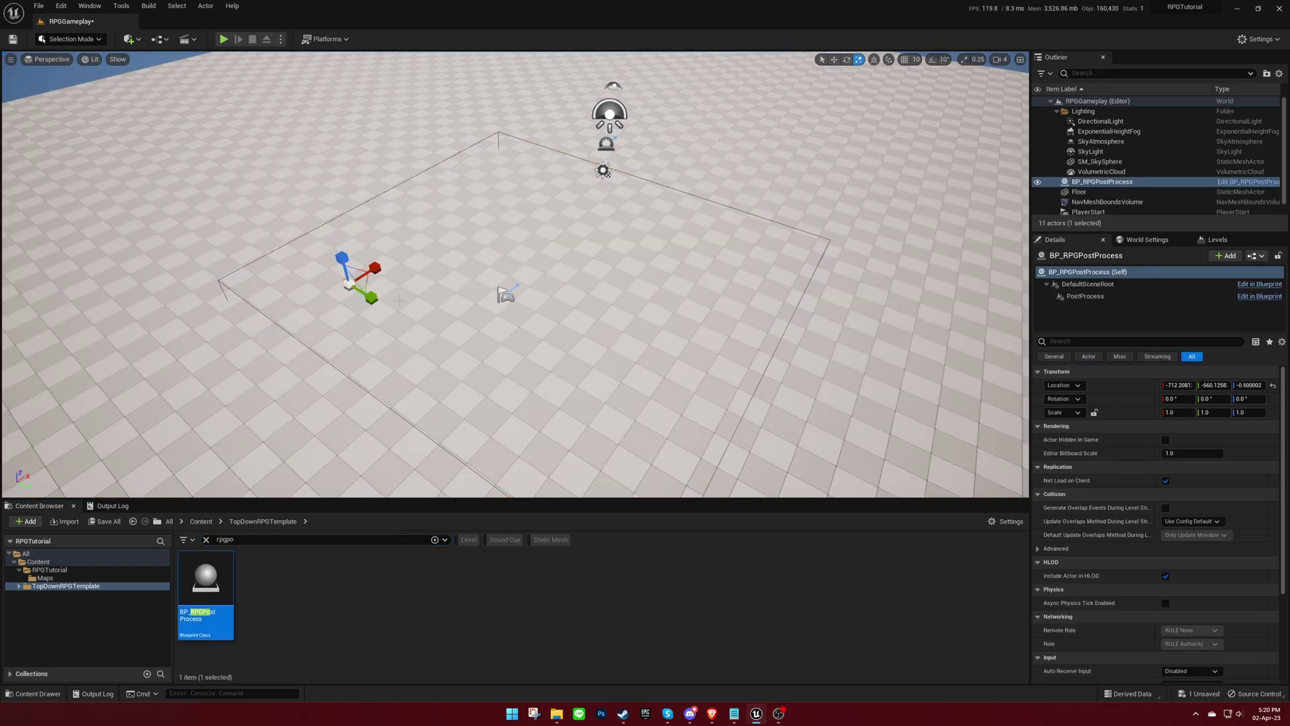
click(345, 539)
key(ctrl+a)
key(BackSpace)
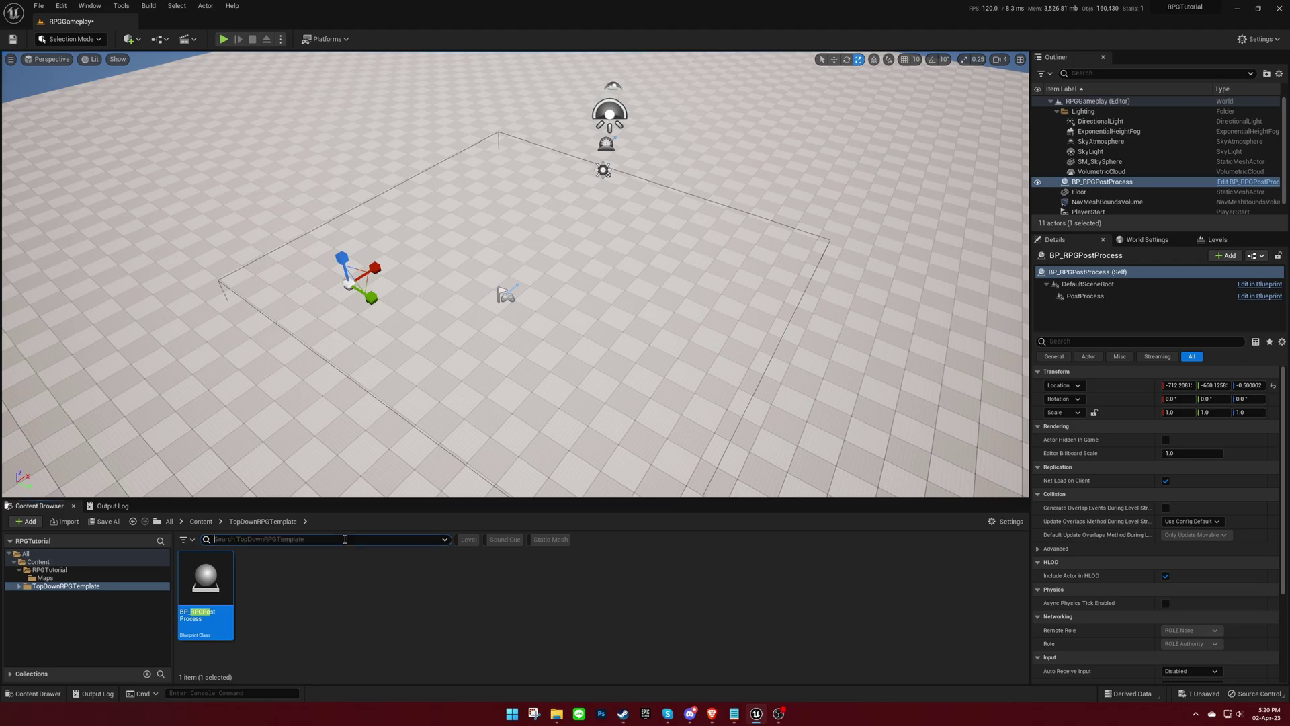
Add a Target Point to the level and rename it TownPortalLocation
click(137, 40)
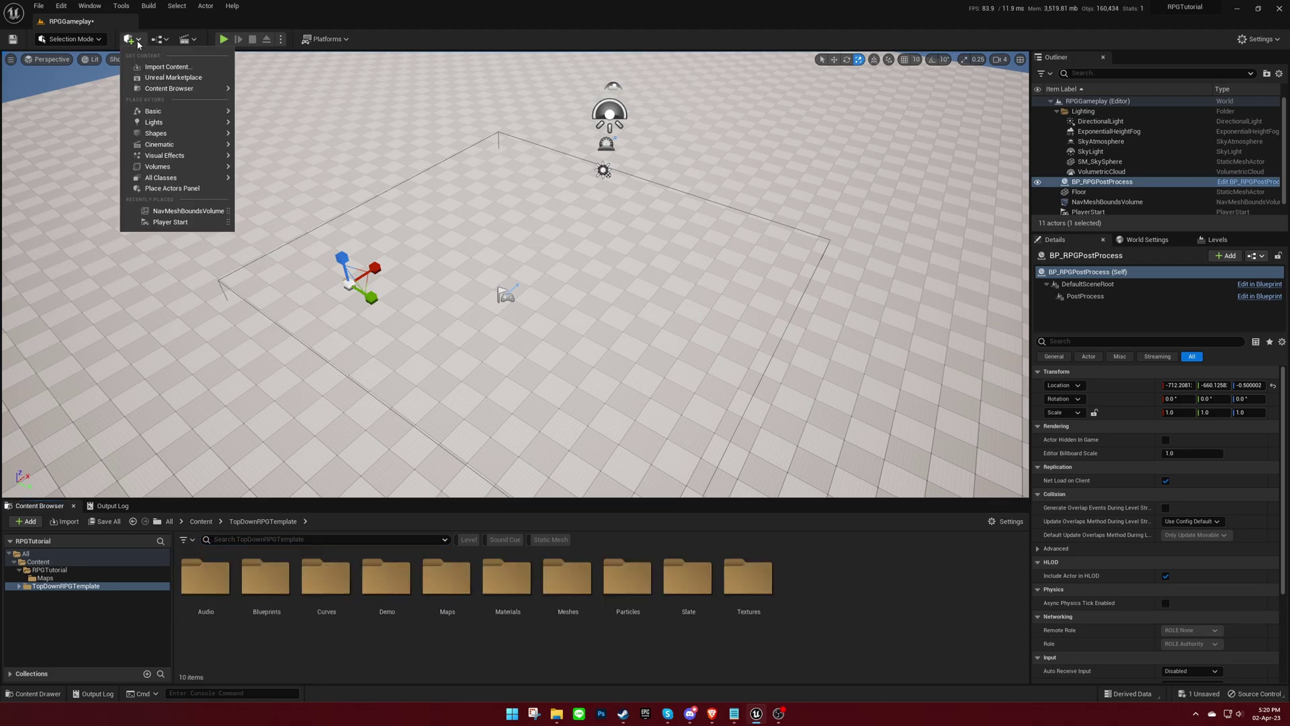
text(targ)
drag(185, 130, 465, 248)
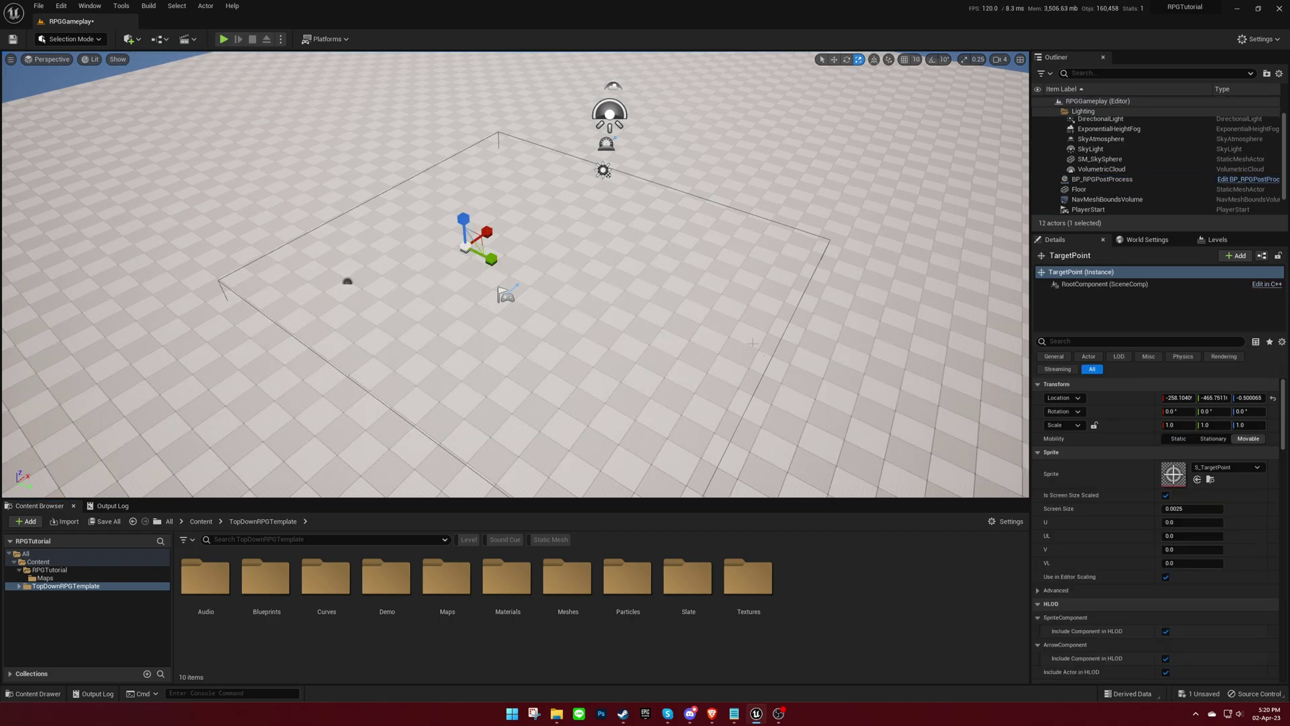
scroll(1151, 193, down, 2)
key(F2)
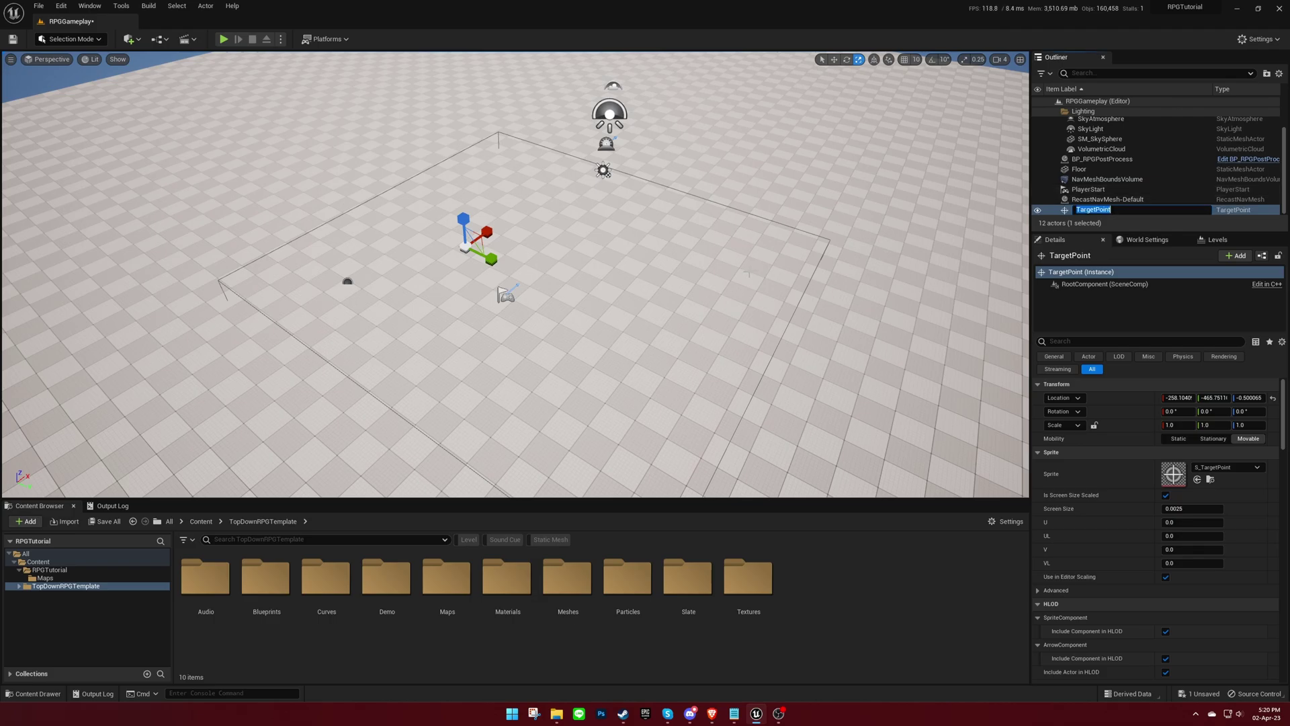
text(TownPortalLocation)
key(Return)
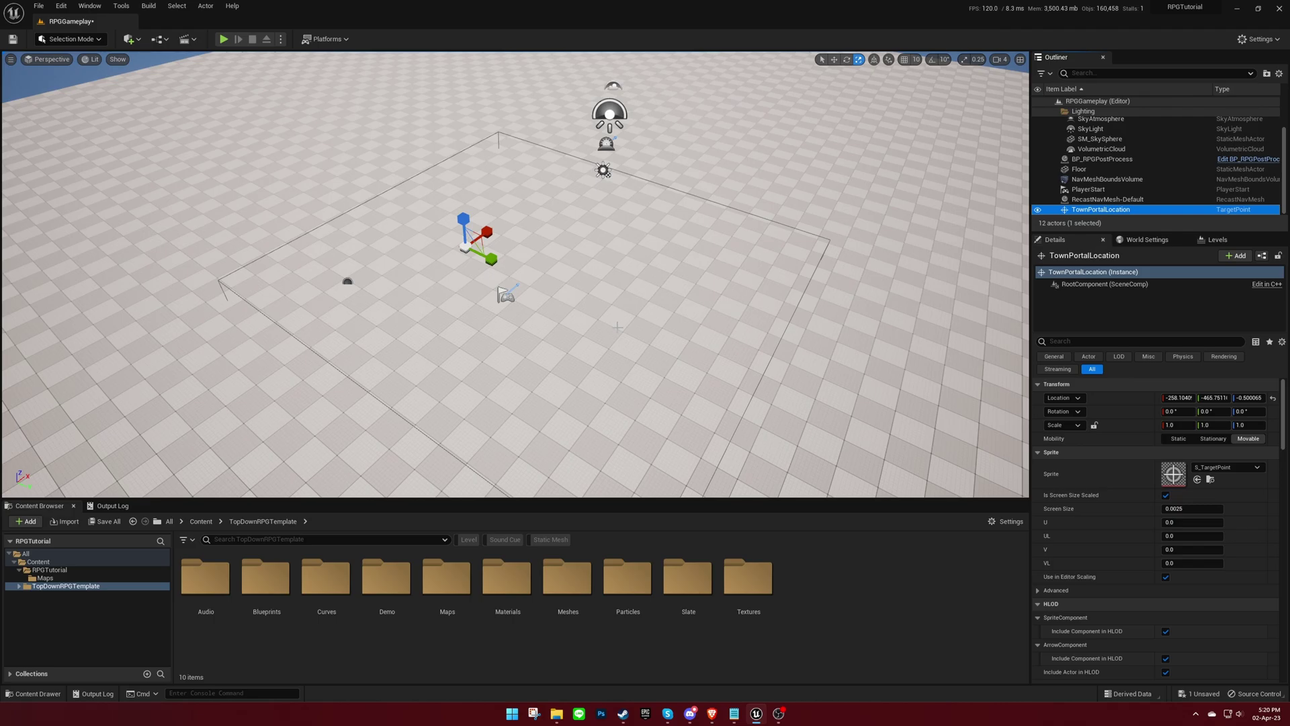
Place BP_QuestController and BP_WaypointController, found by searching 'questc' and 'waypoi'
click(295, 540)
text(questc)
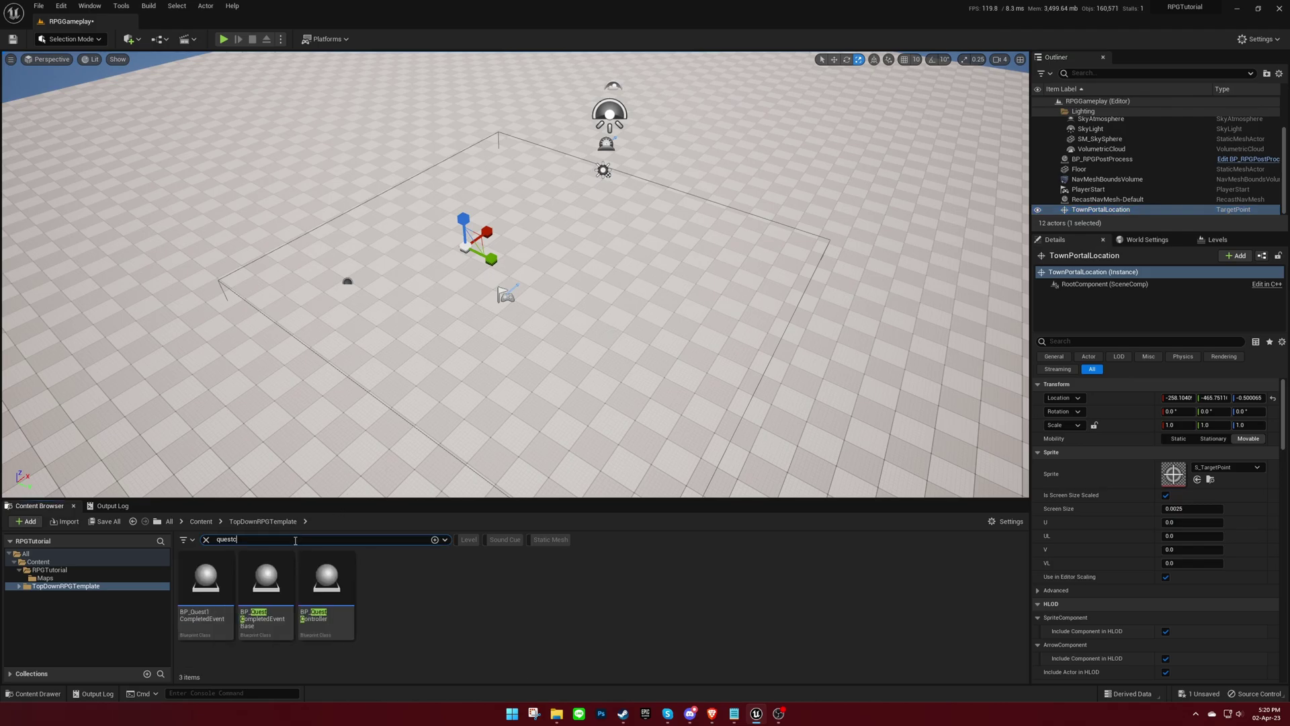
drag(326, 585, 343, 321)
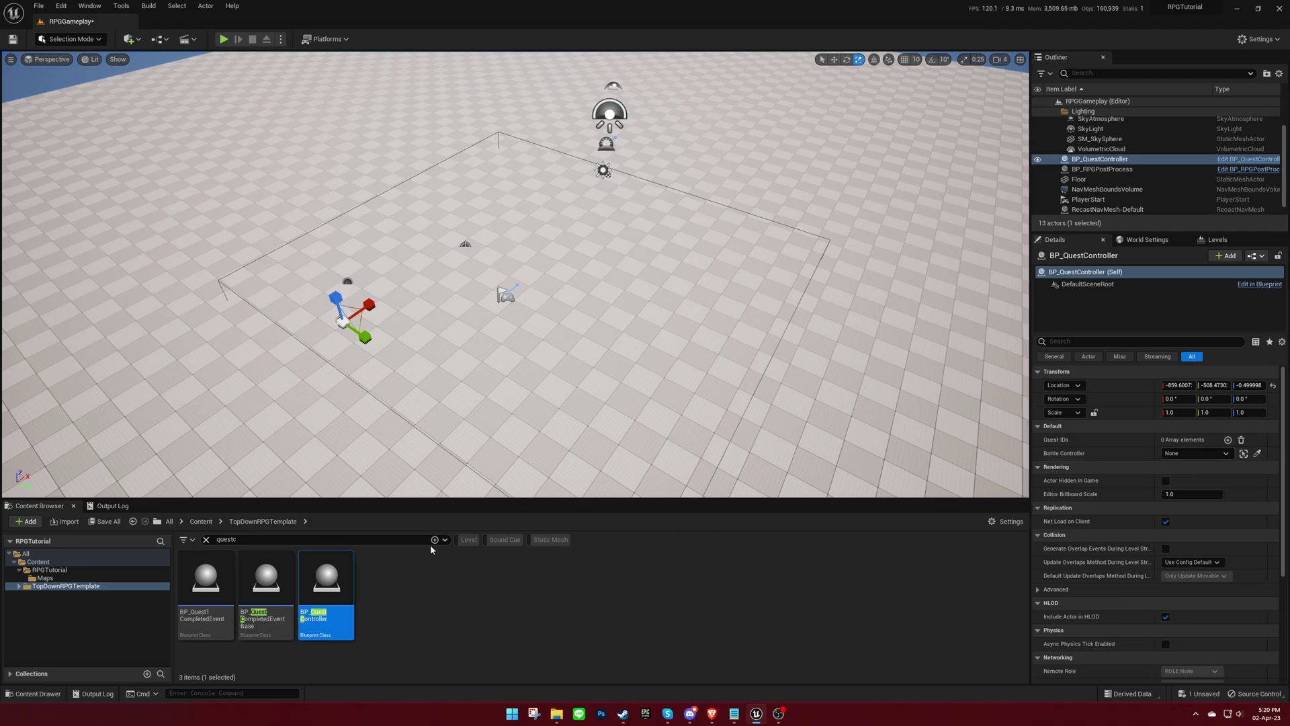
click(334, 541)
key(ctrl+a)
text(waypoi)
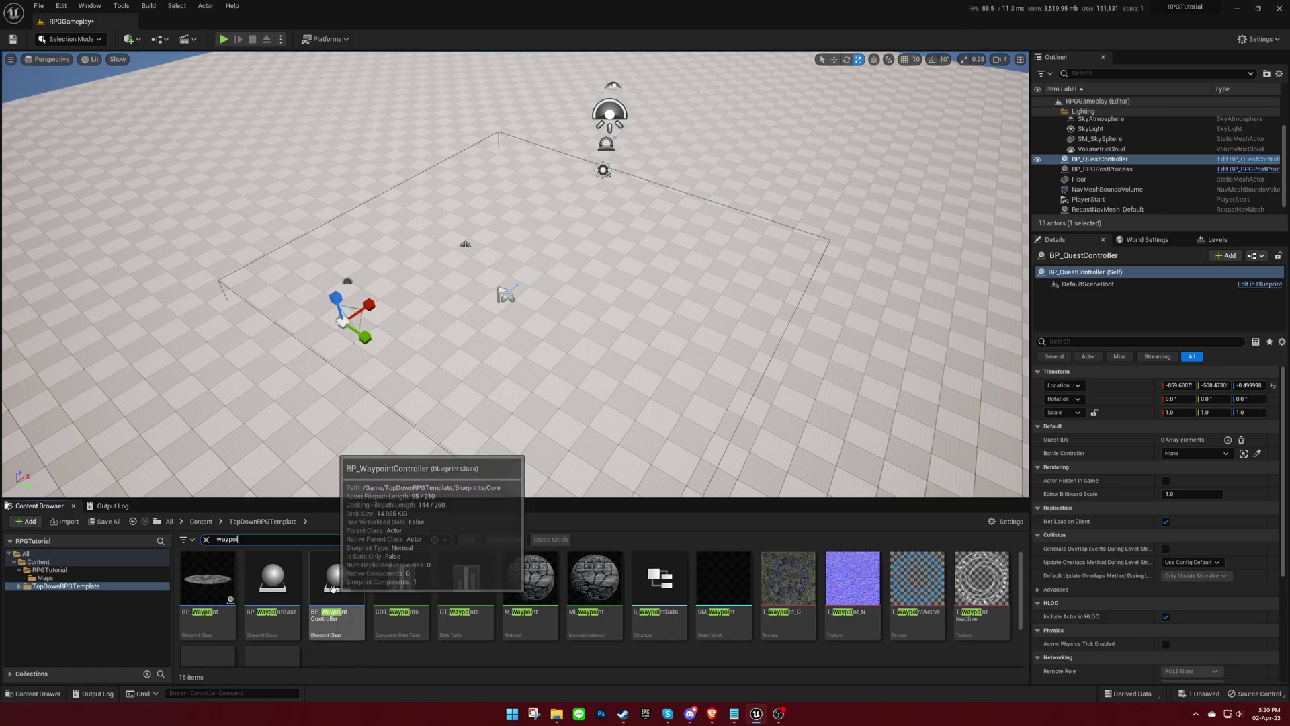
drag(336, 582, 396, 368)
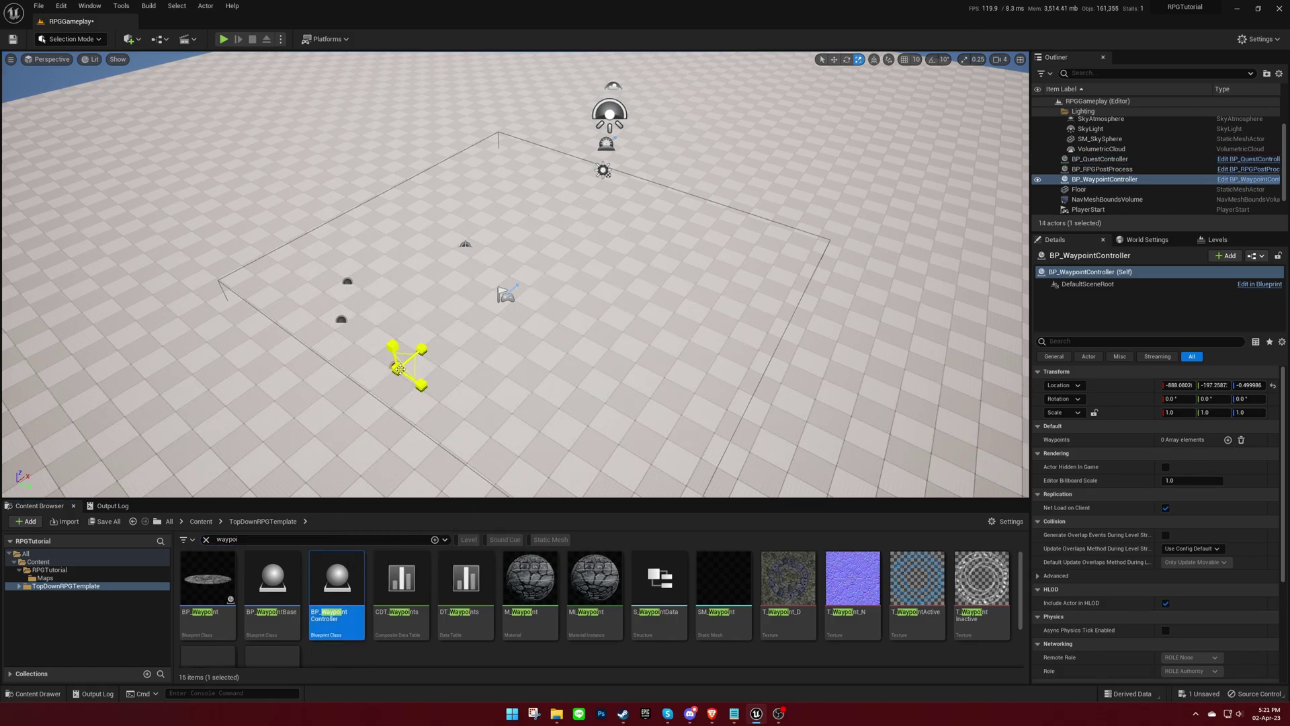
click(354, 541)
Place a BP_BattleController linked to TownPortalLocation, BP_WaypointController and BP_QuestController
text(battlec)
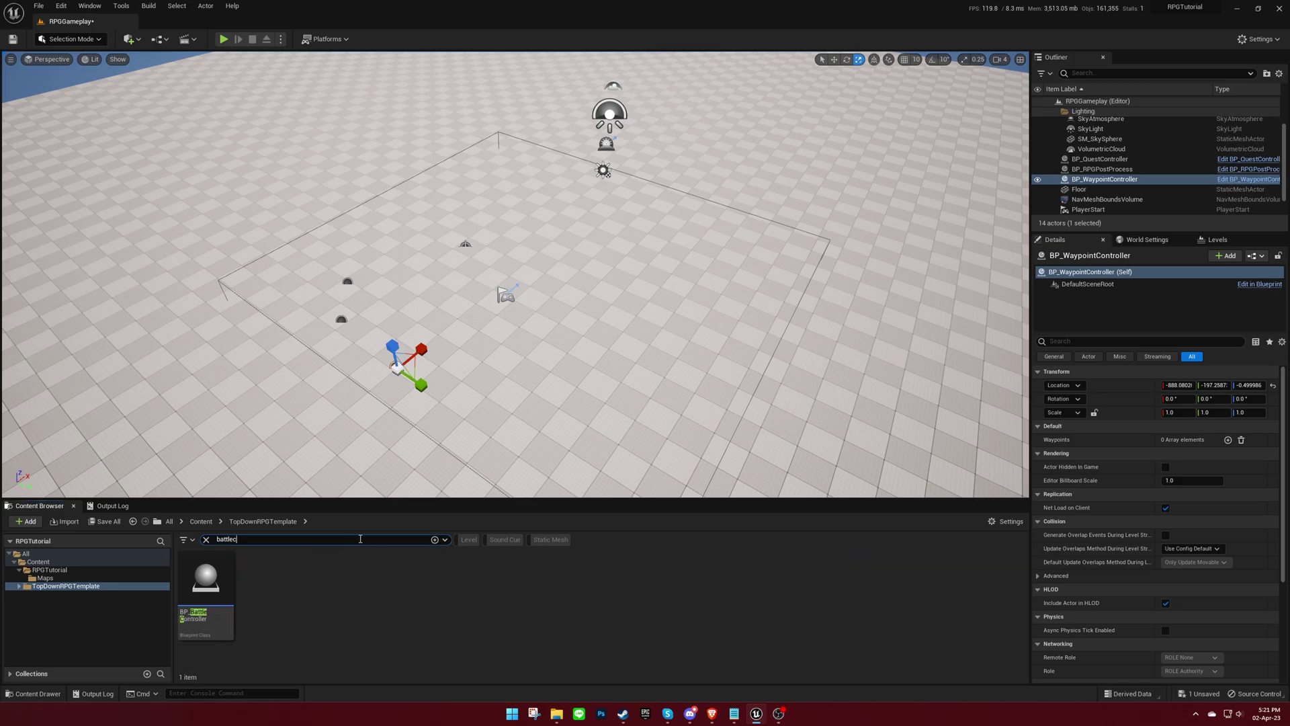
drag(206, 585, 468, 412)
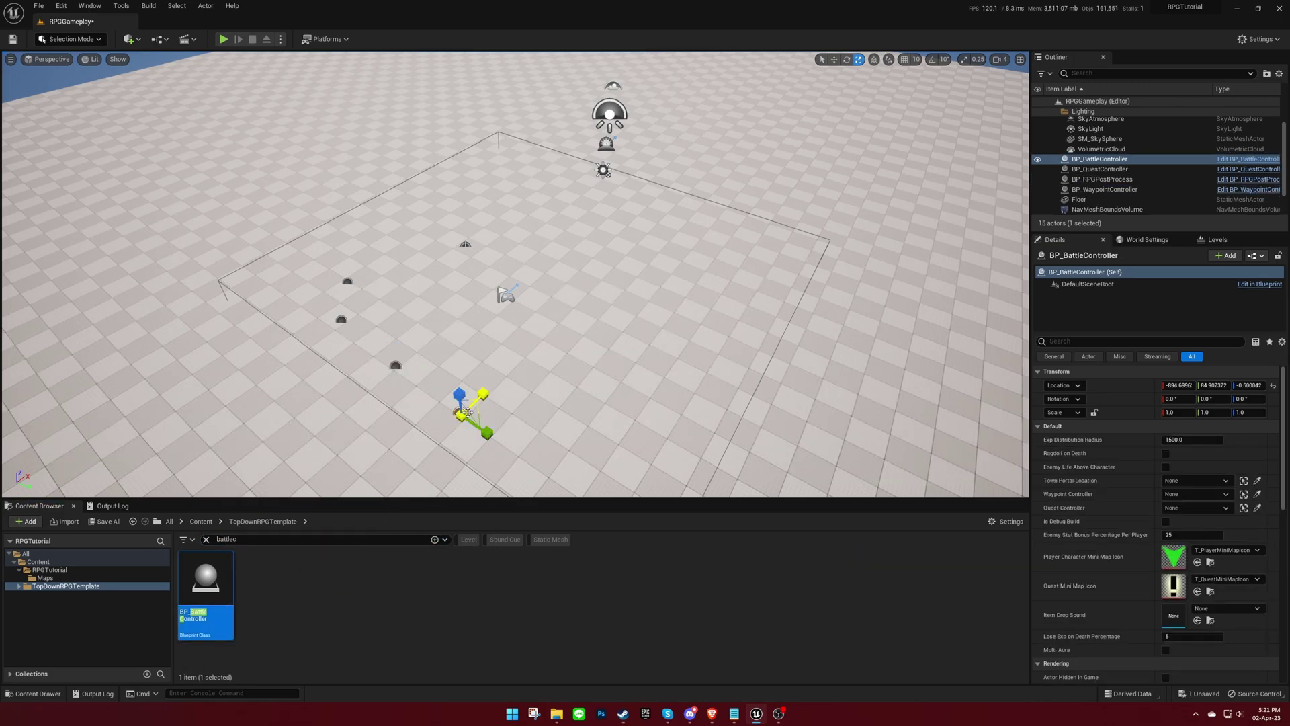
scroll(1128, 433, down, 1)
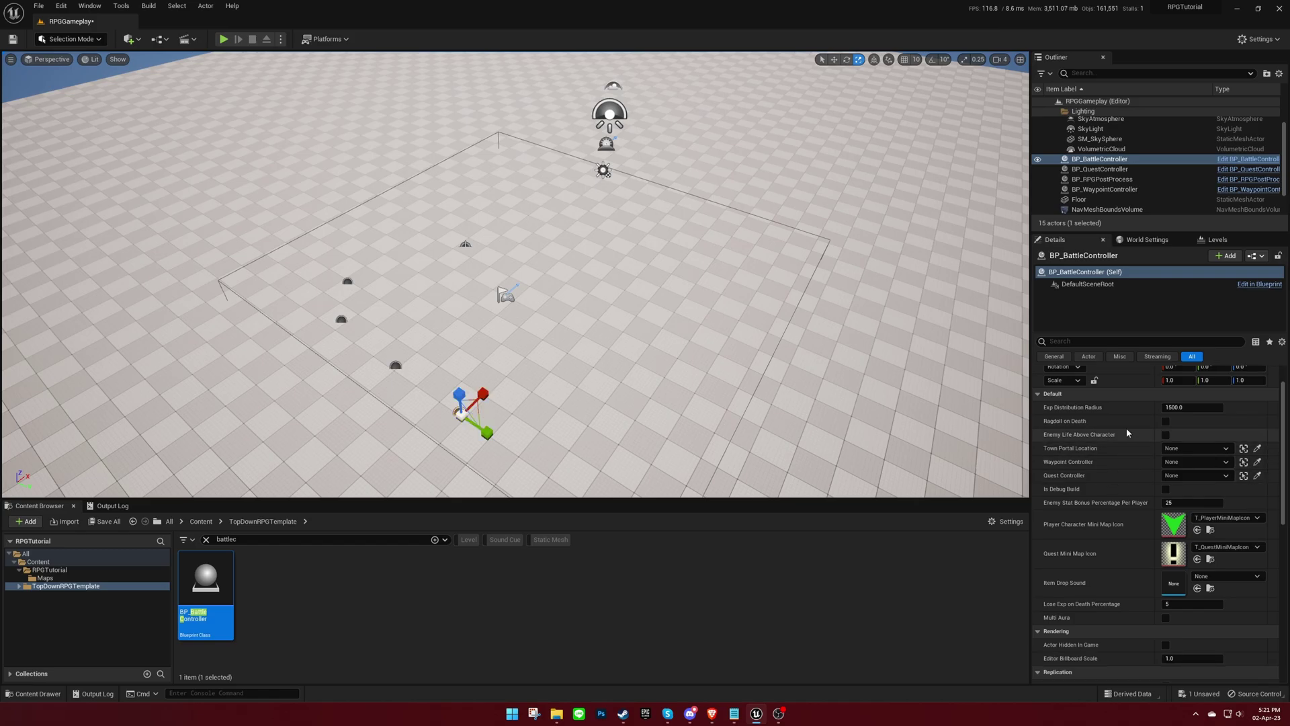
click(1226, 448)
click(1183, 572)
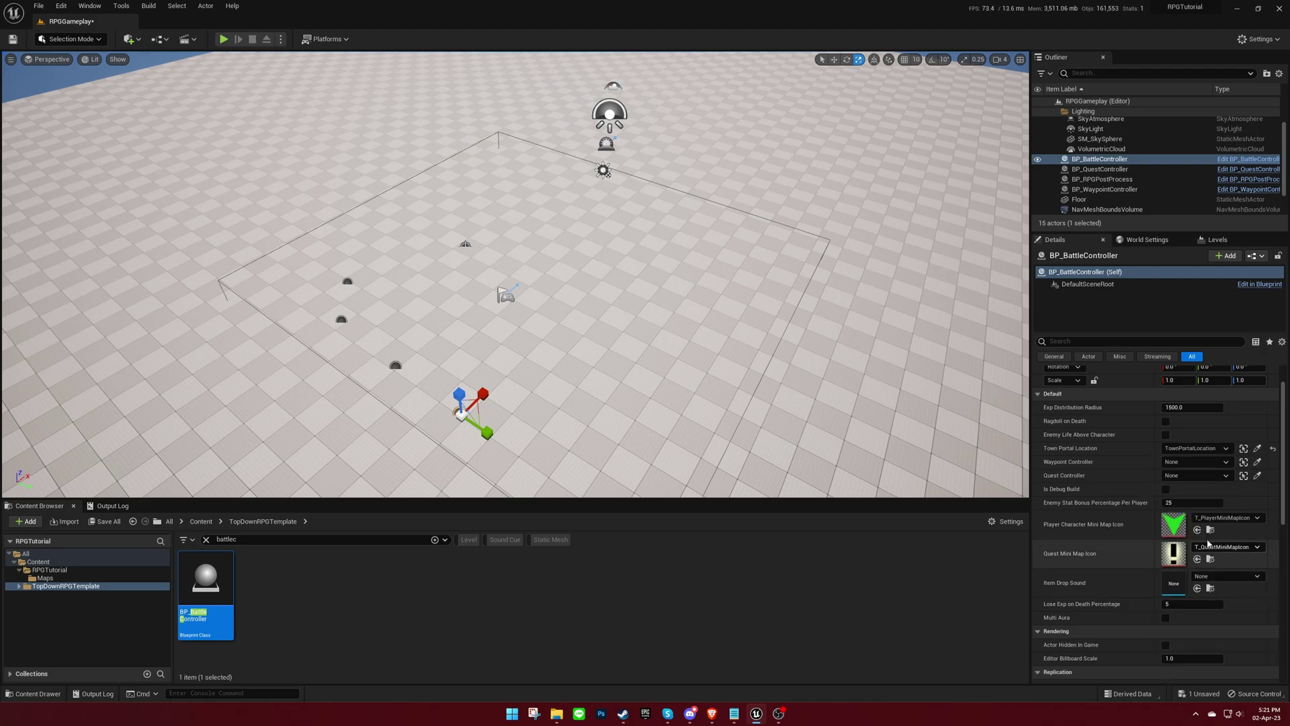
click(1224, 462)
click(1169, 573)
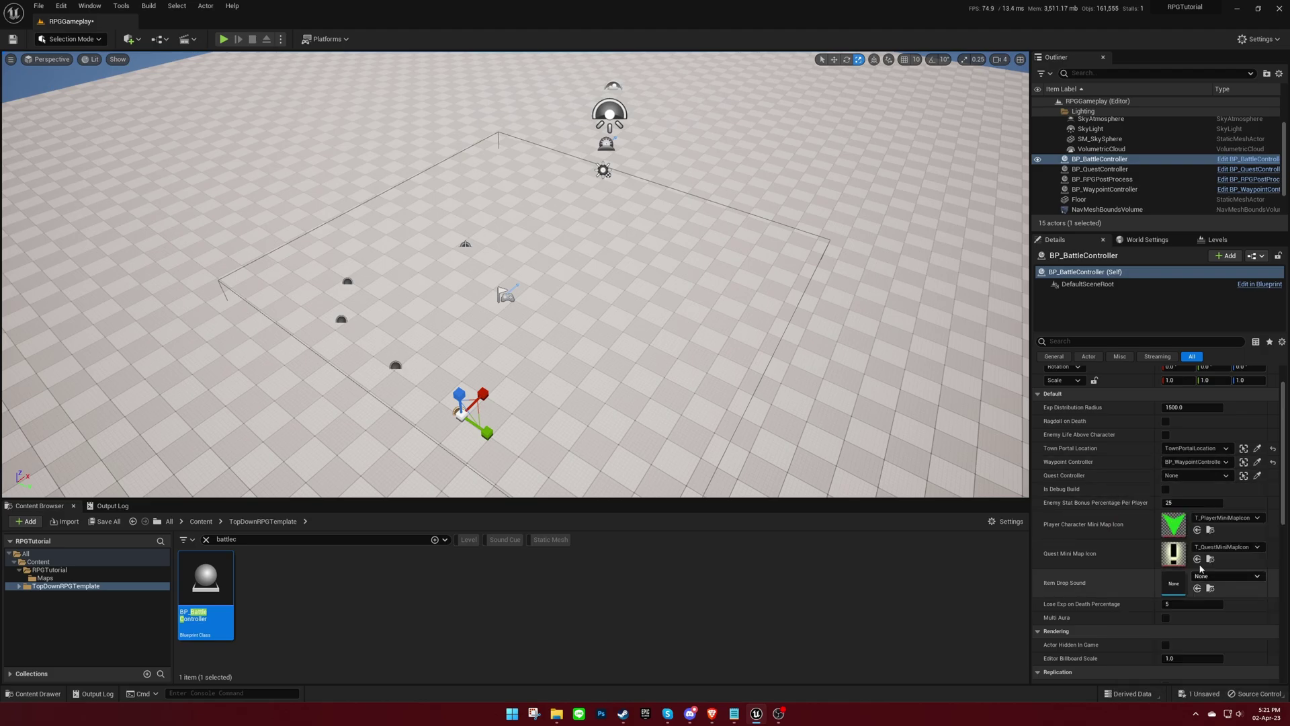
click(1213, 476)
click(1189, 367)
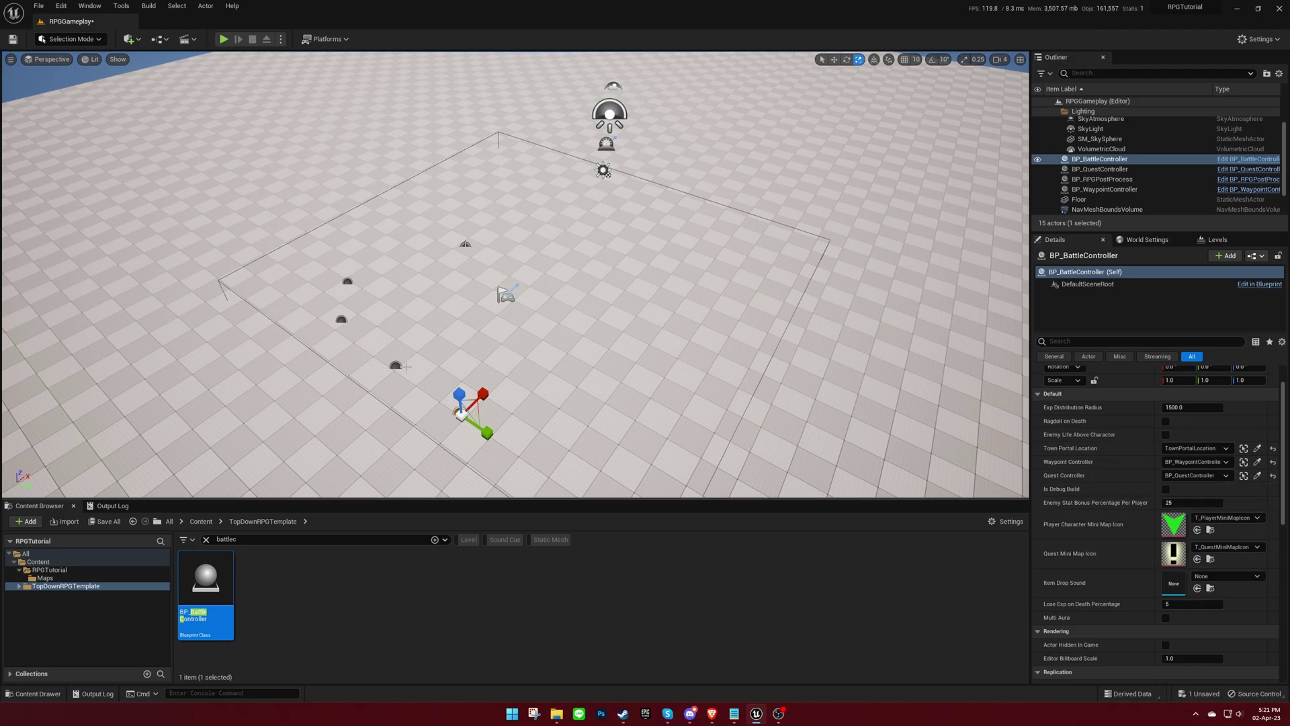
Set BP_QuestController's Battle Controller to BP_BattleController
click(341, 320)
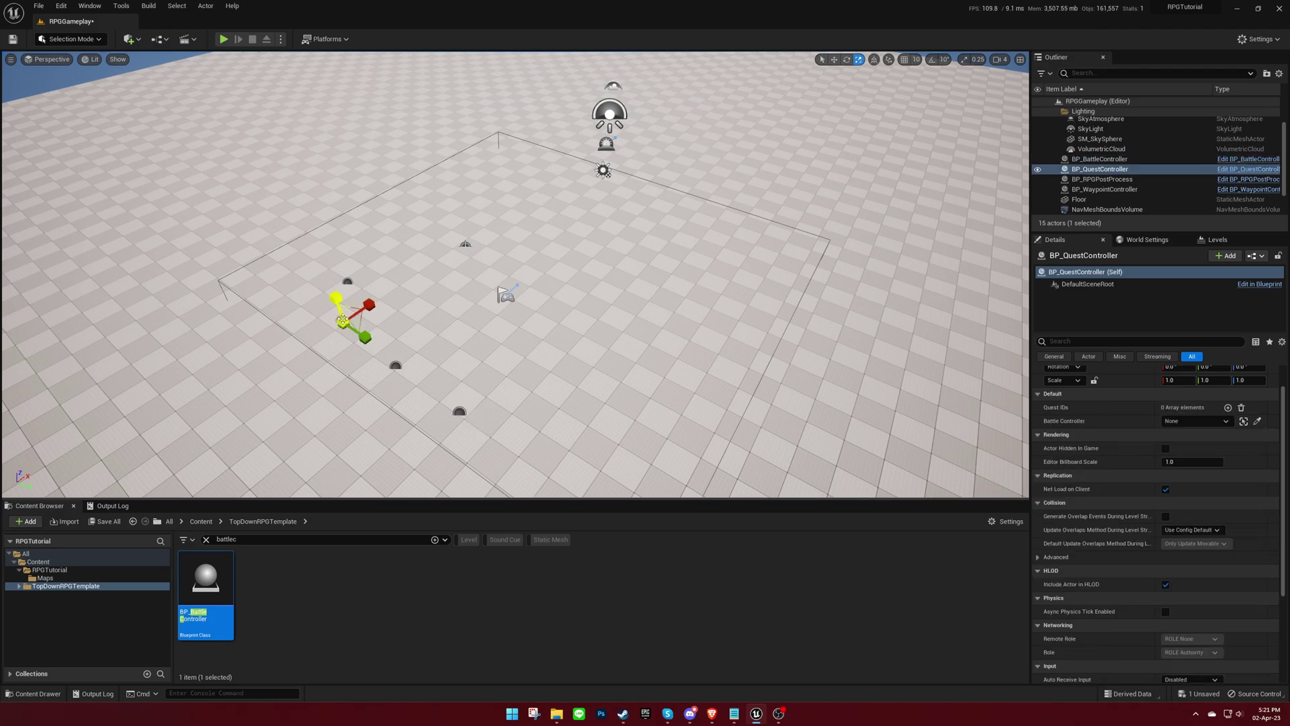
click(1187, 424)
click(1169, 542)
click(61, 7)
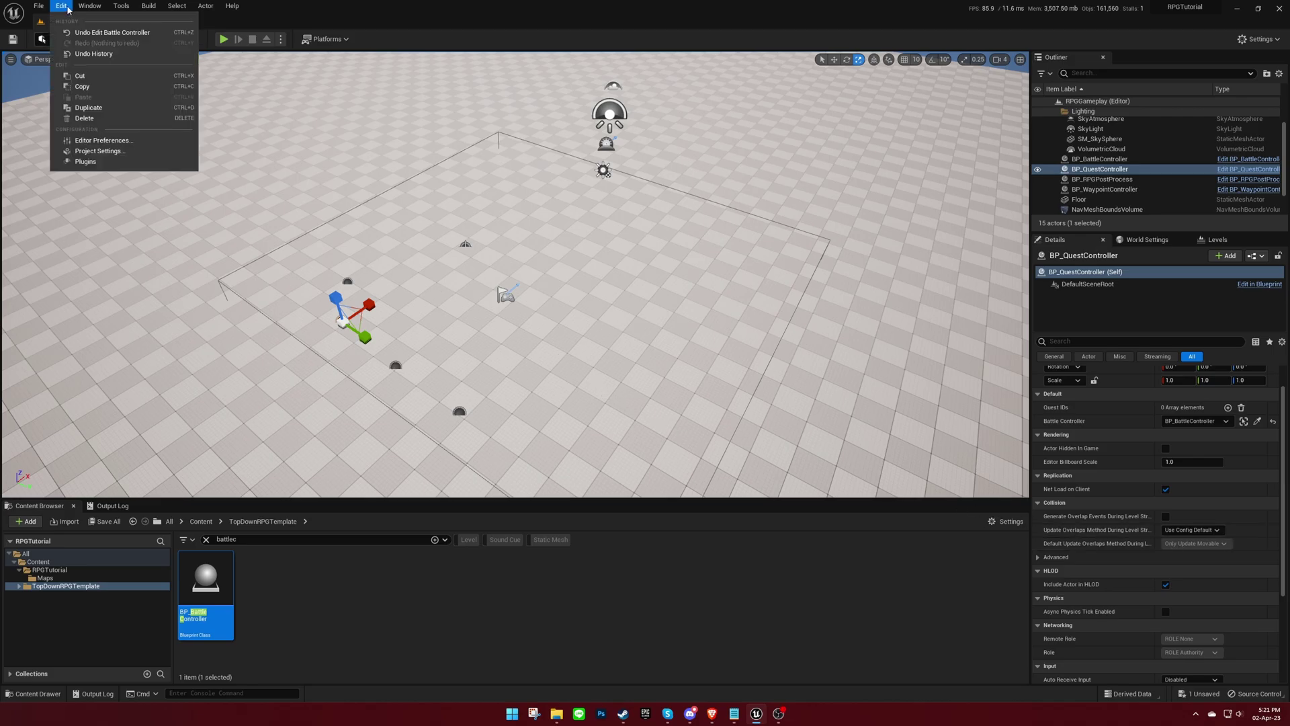
click(107, 151)
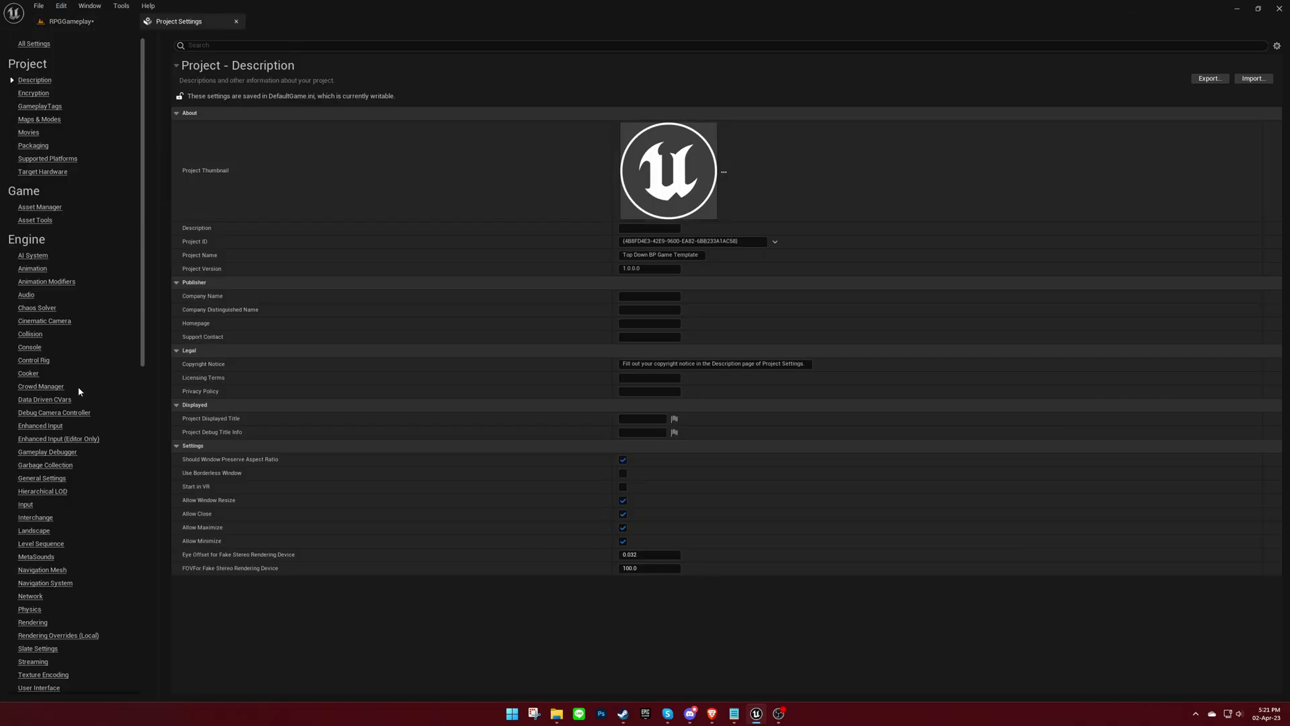
click(30, 334)
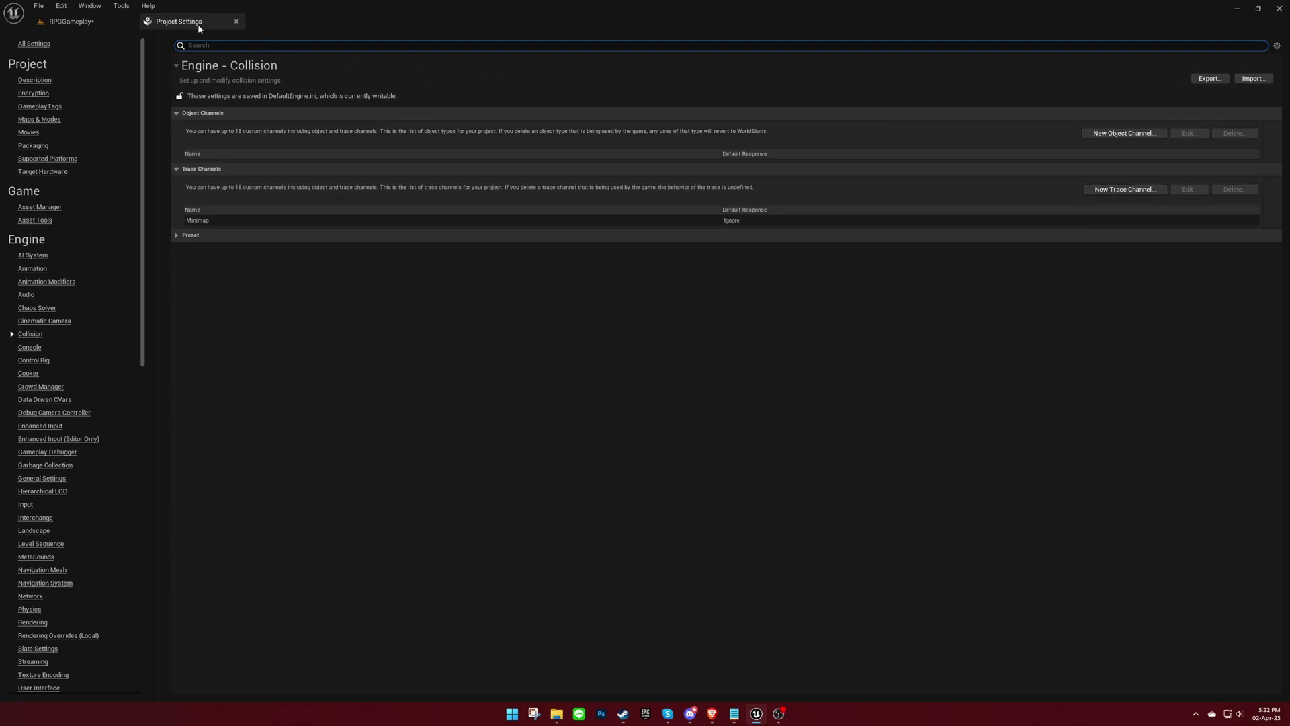
click(235, 20)
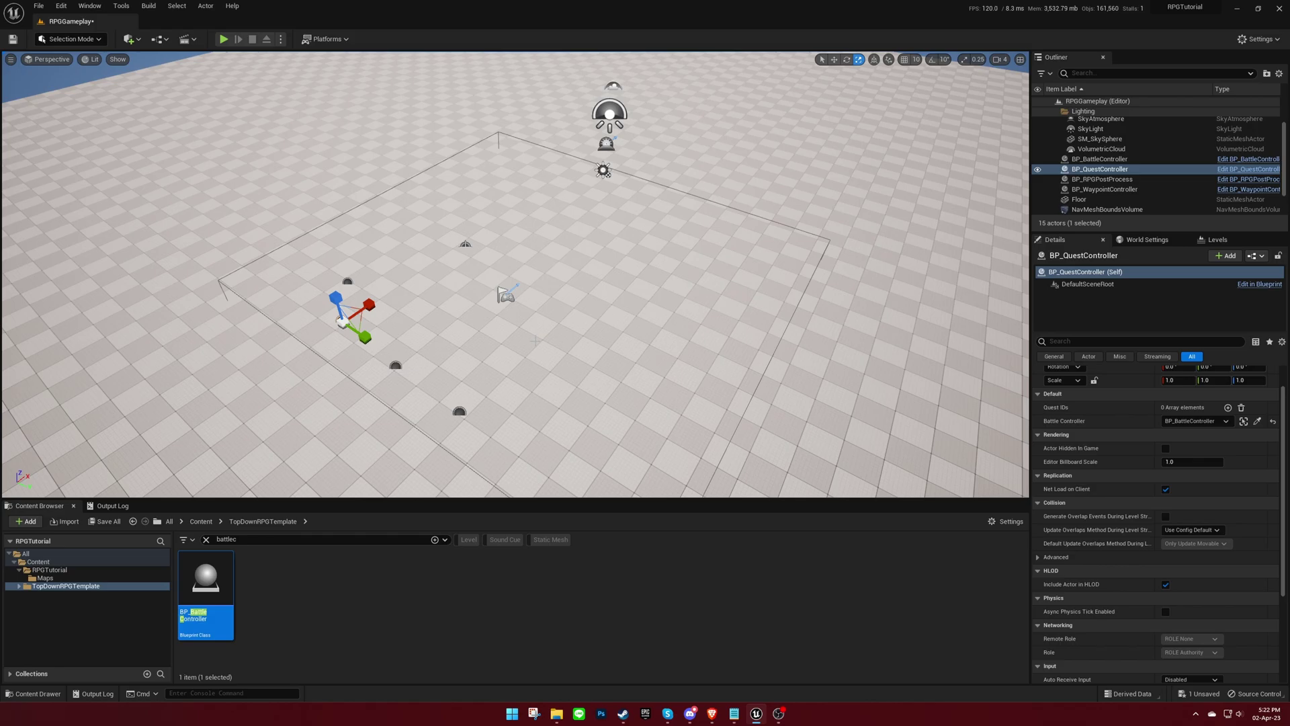
Play-test the level as a Swordsman, run around the floor, then stop
click(224, 39)
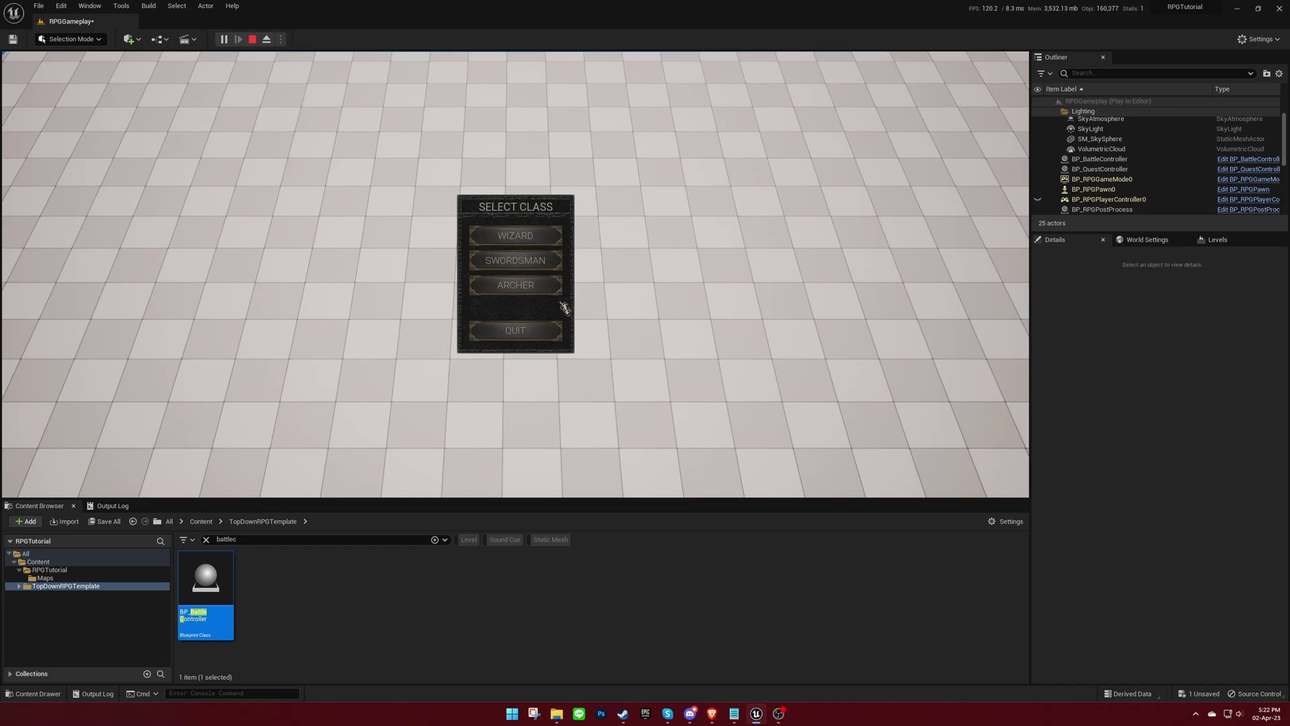
click(556, 262)
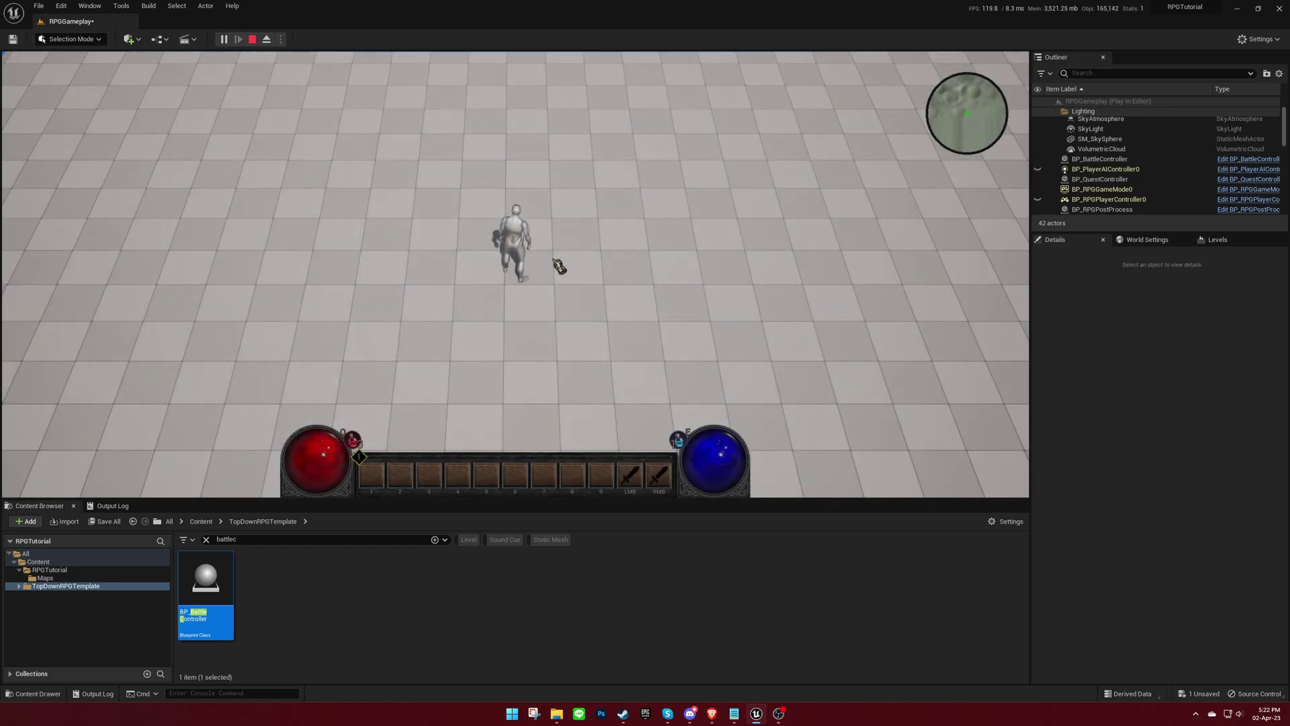
mouse_move(570, 227)
mouse_down()
mouse_move(461, 206)
mouse_move(457, 337)
mouse_move(631, 357)
mouse_move(576, 218)
mouse_move(461, 264)
mouse_move(552, 360)
mouse_move(512, 292)
mouse_move(552, 289)
mouse_up()
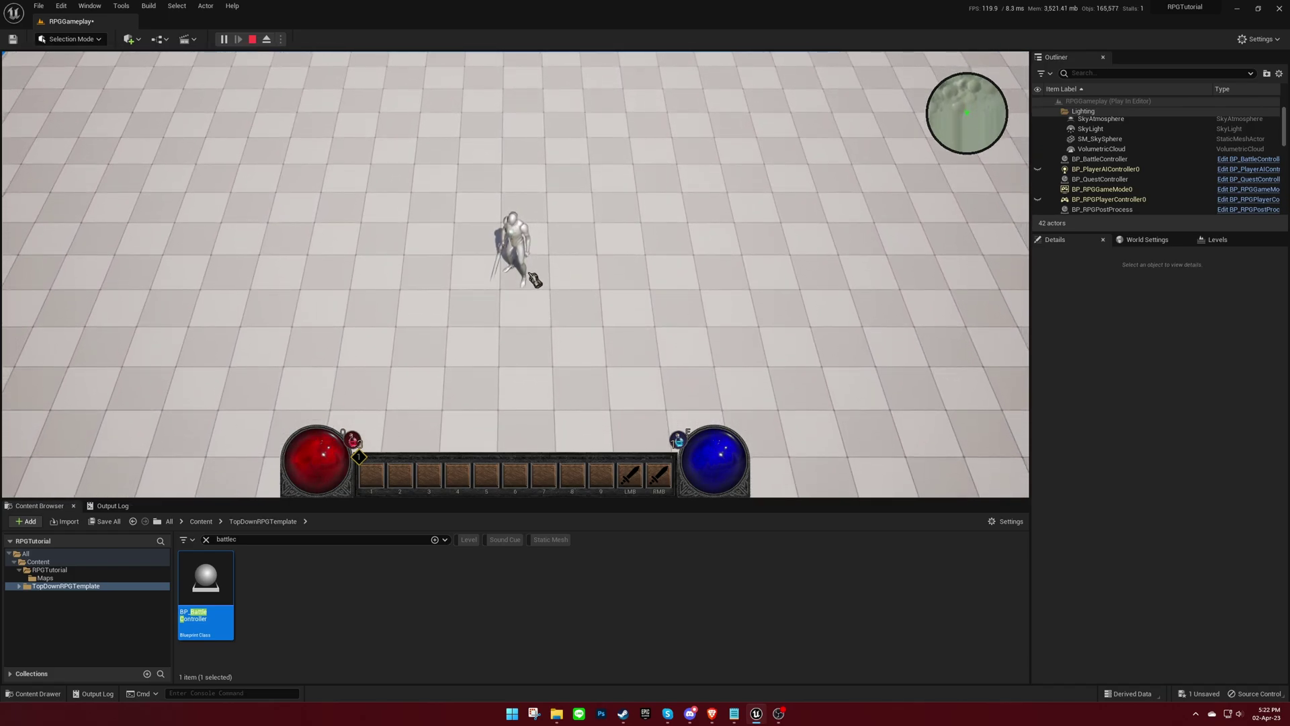
click(252, 39)
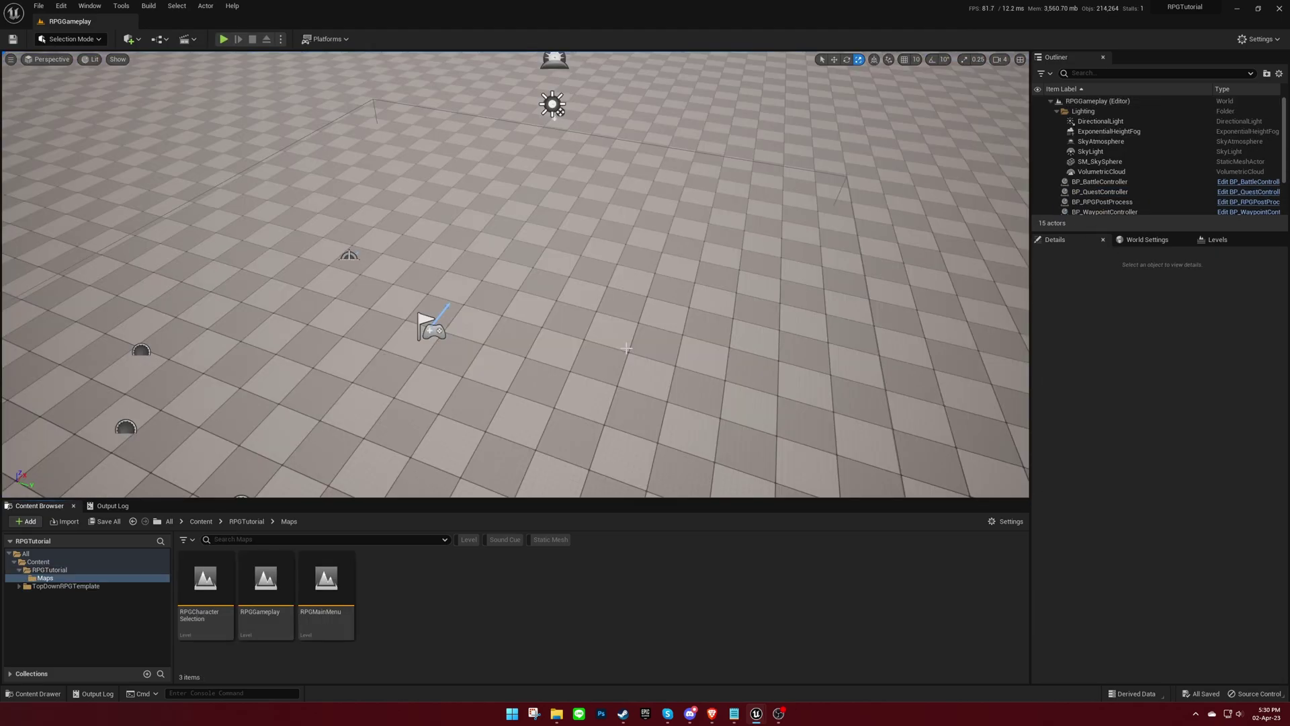
Open RPGMainMenu and, in a play test, create a Swordsman named 'test', then stop
double_click(343, 593)
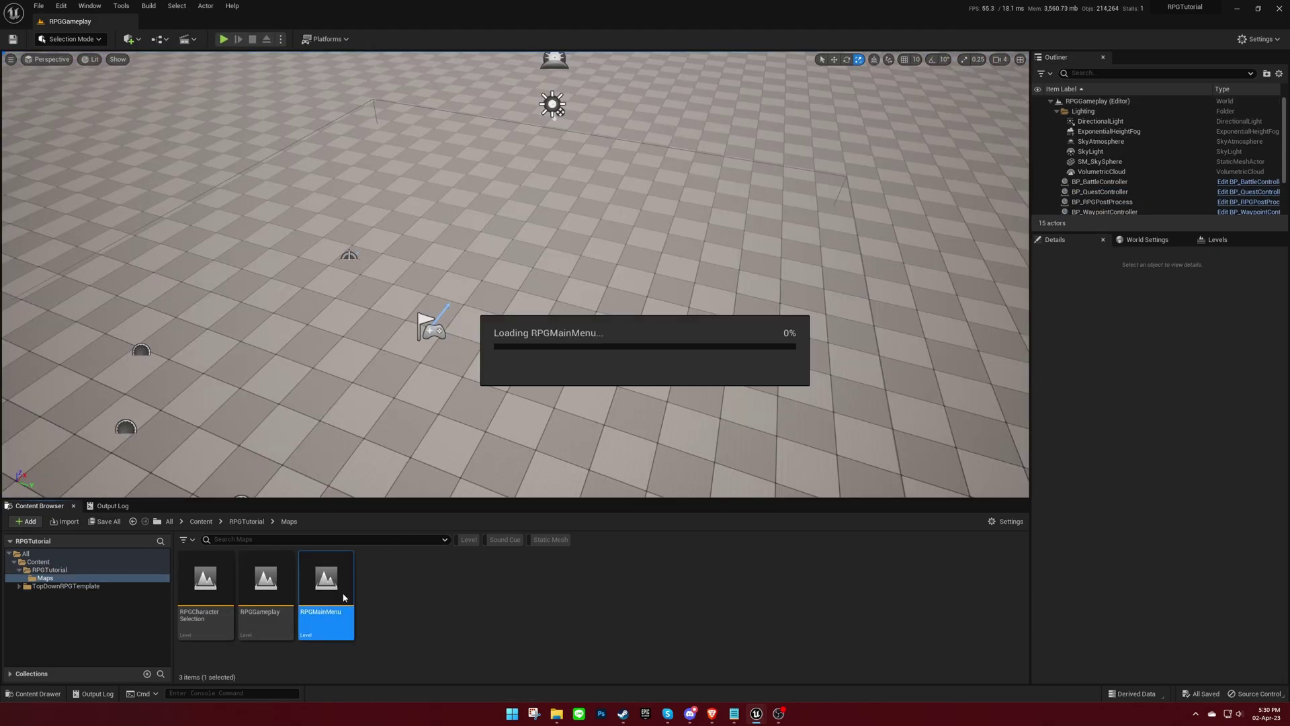
click(223, 39)
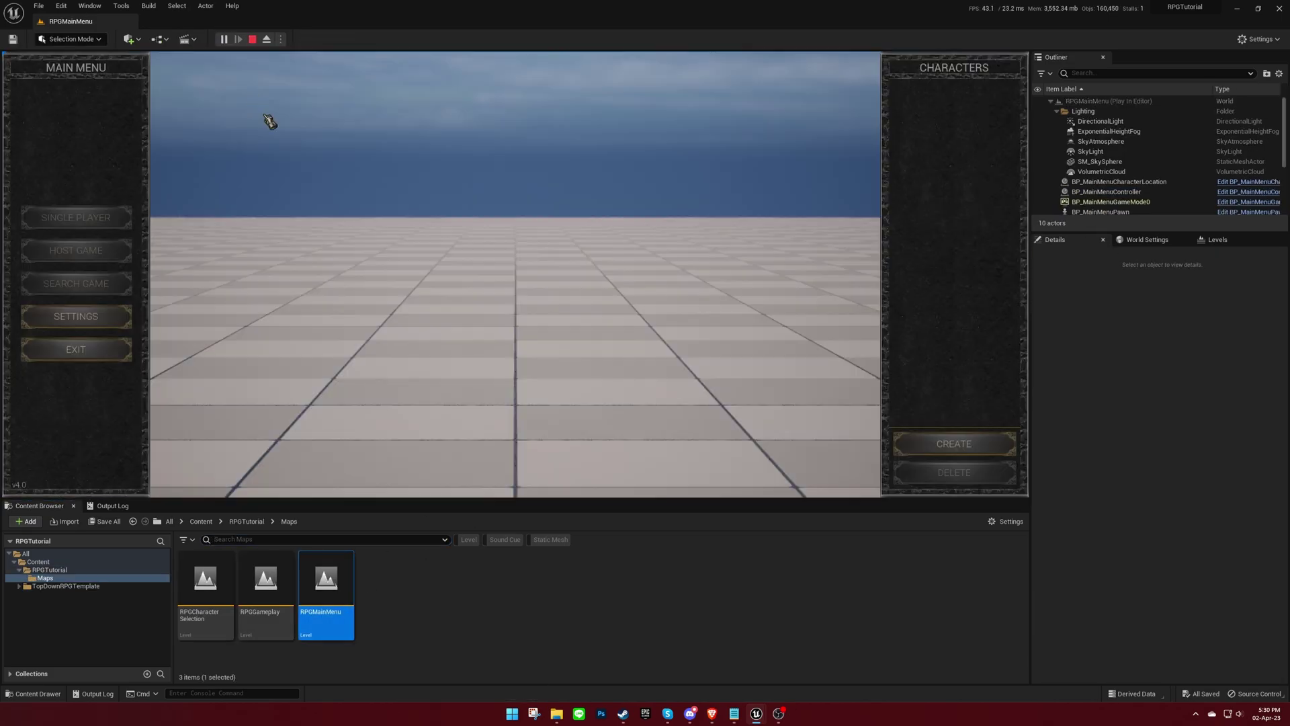
click(1000, 455)
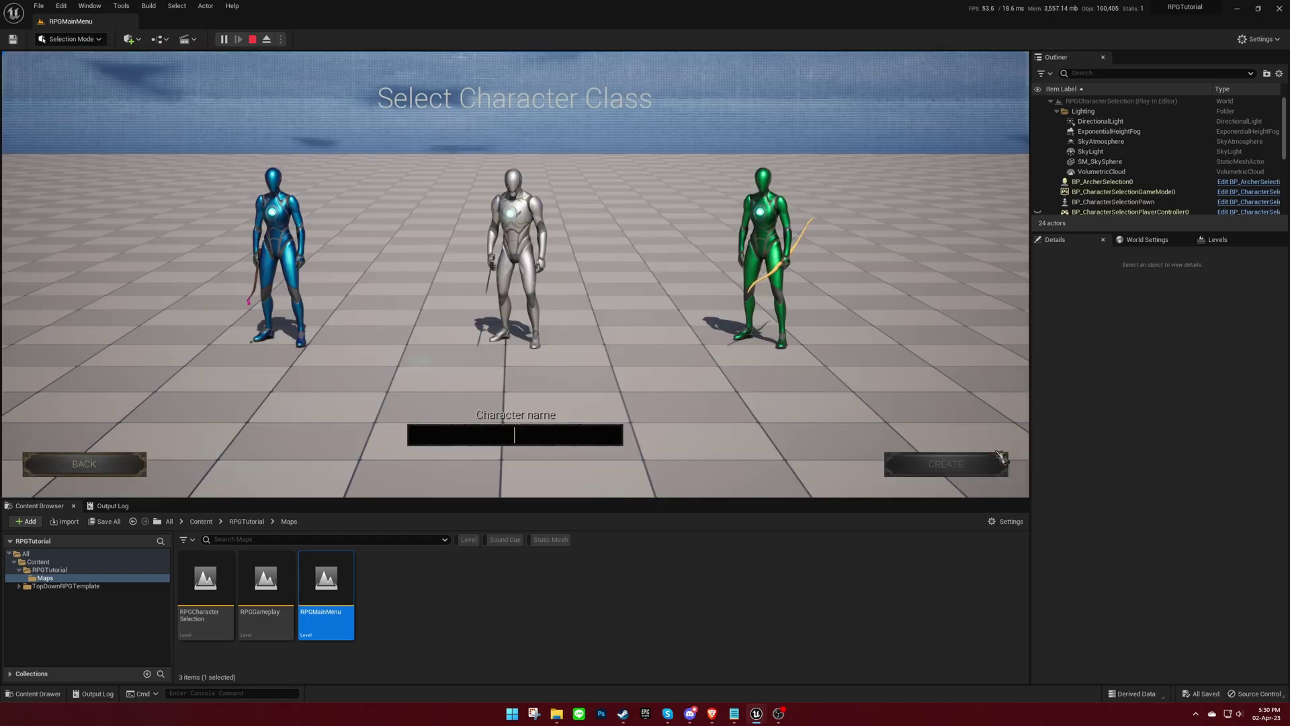
text(test)
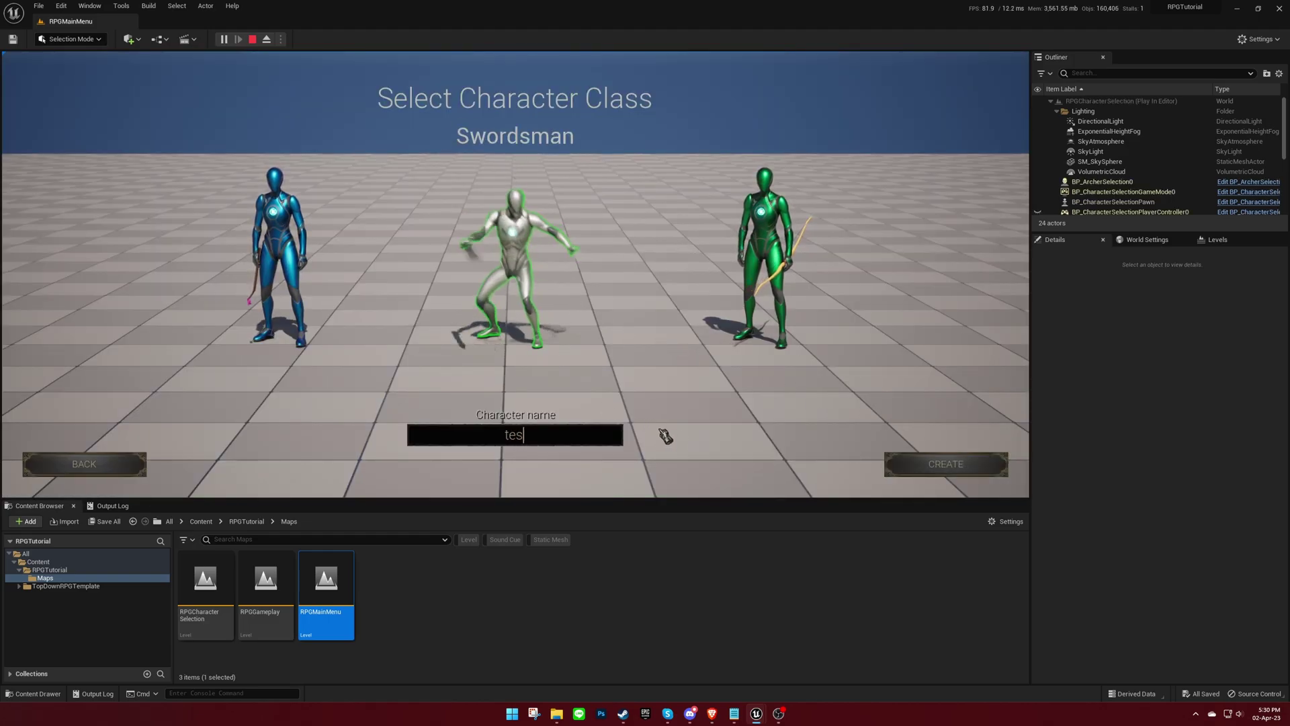
click(946, 464)
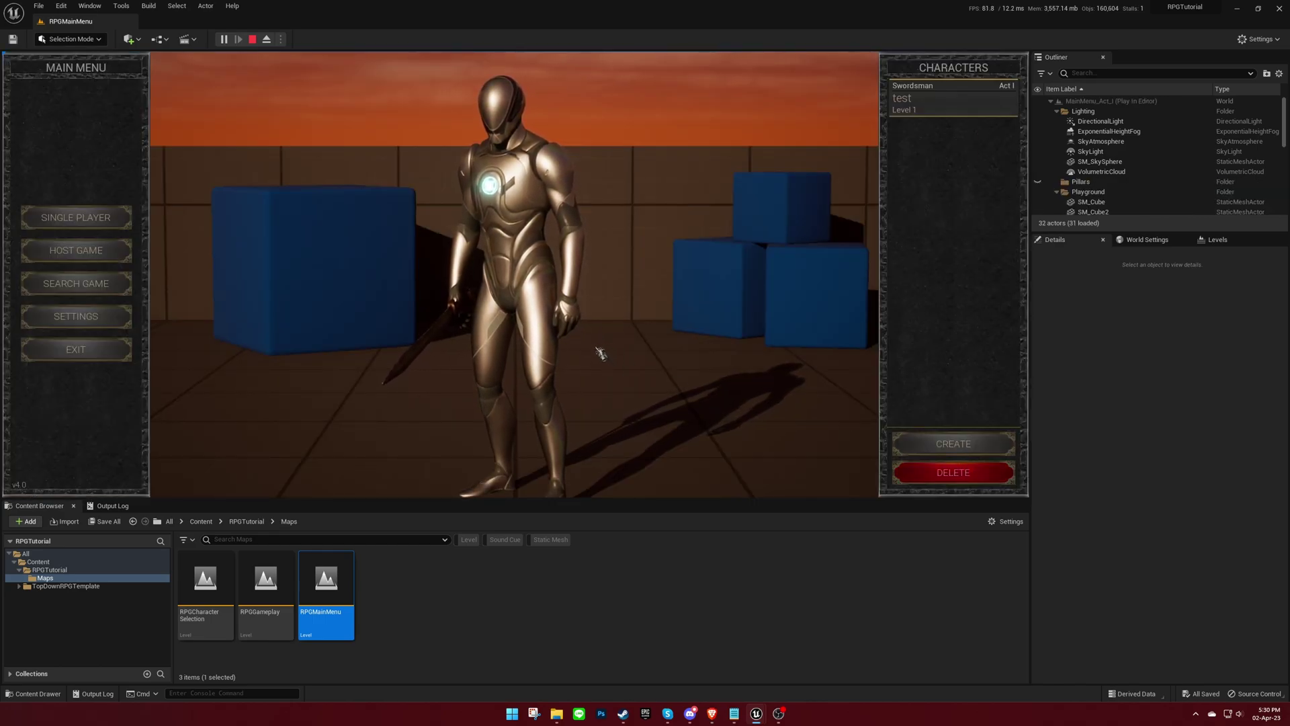
click(252, 39)
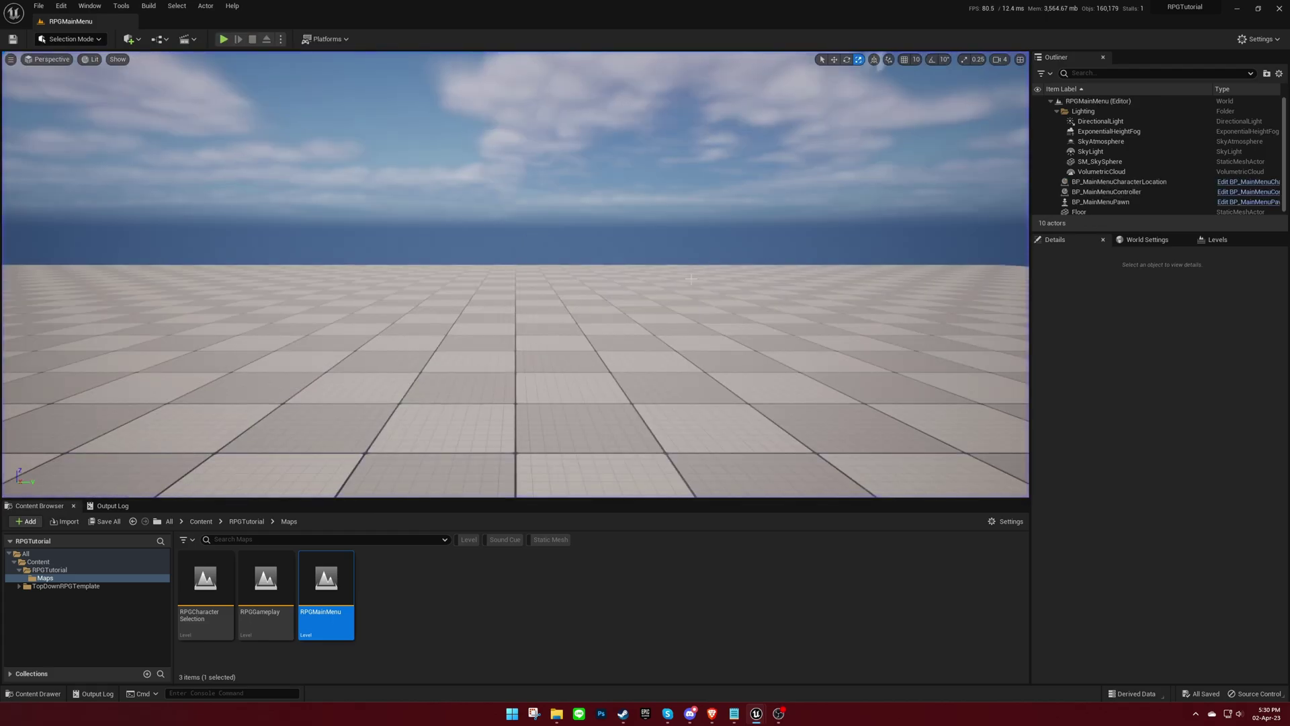
Dock DT_PlayerCharacters and DT_Acts, checking the Swordsman's startingActID and Act_I's MainMenu_Act_I map
drag(1289, 134, 410, 26)
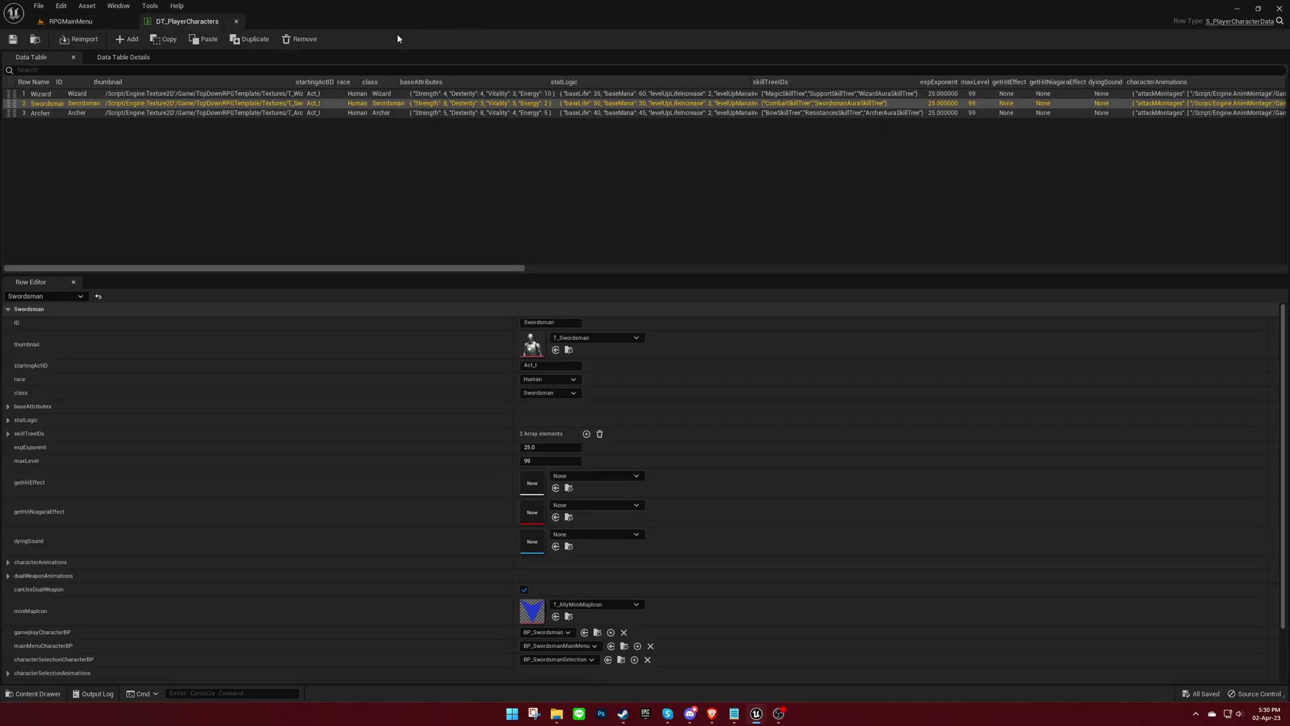
click(546, 365)
click(525, 368)
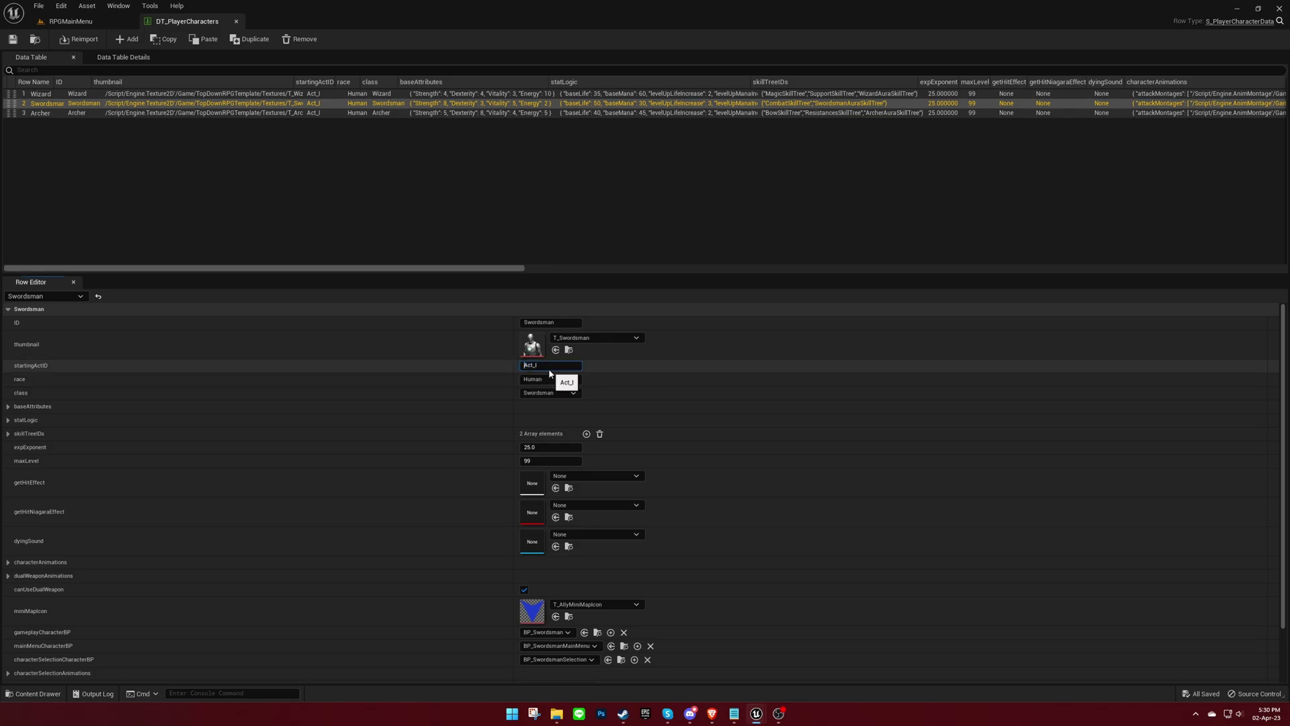
drag(1289, 154, 453, 28)
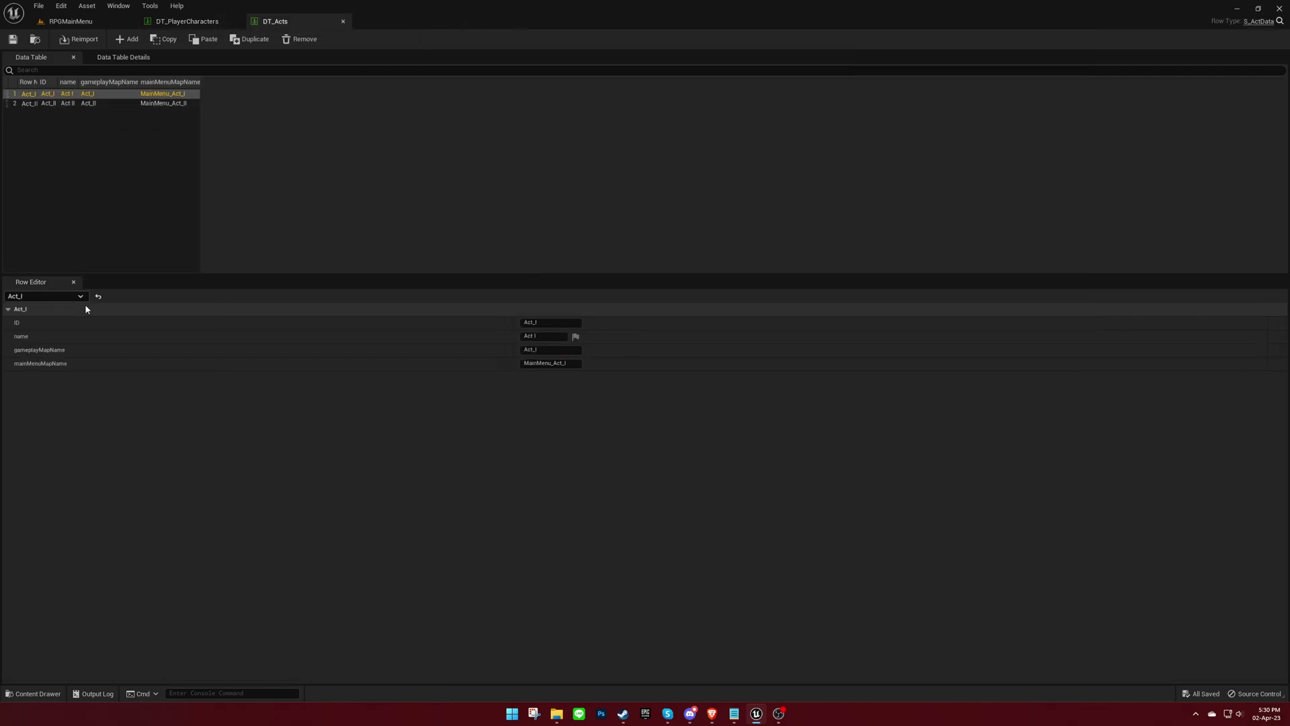
click(562, 363)
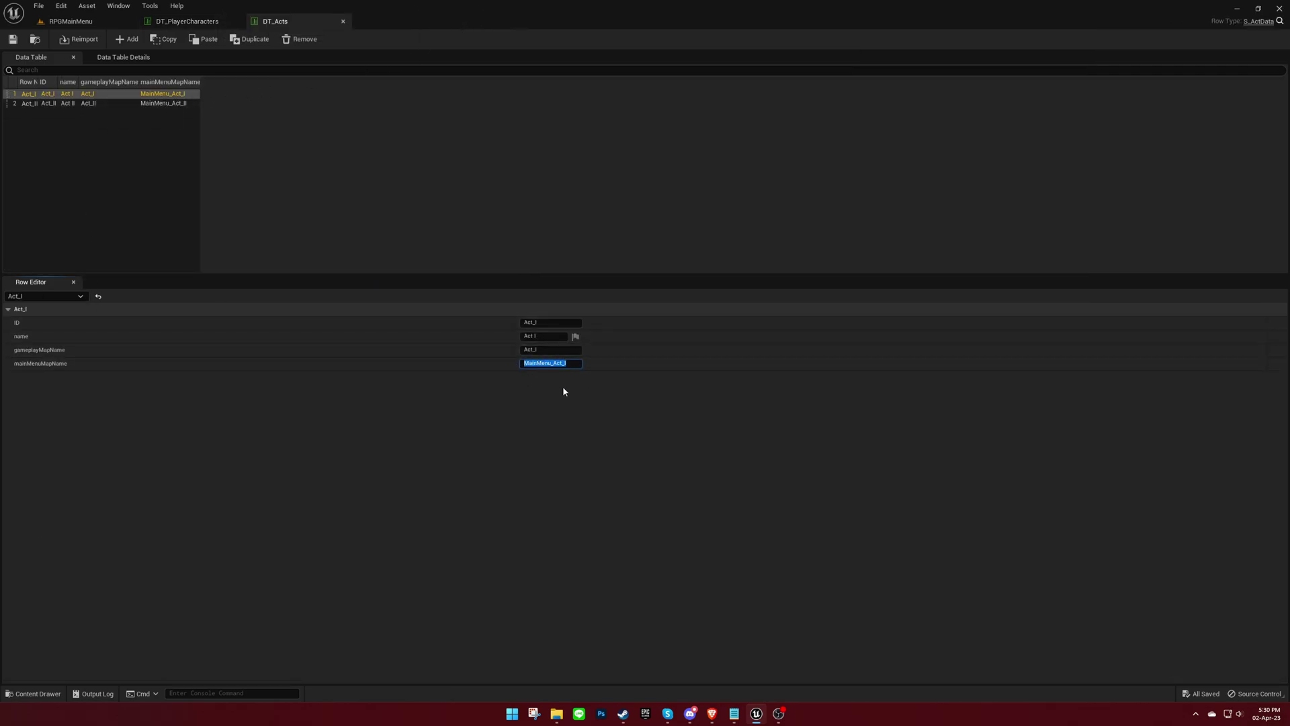